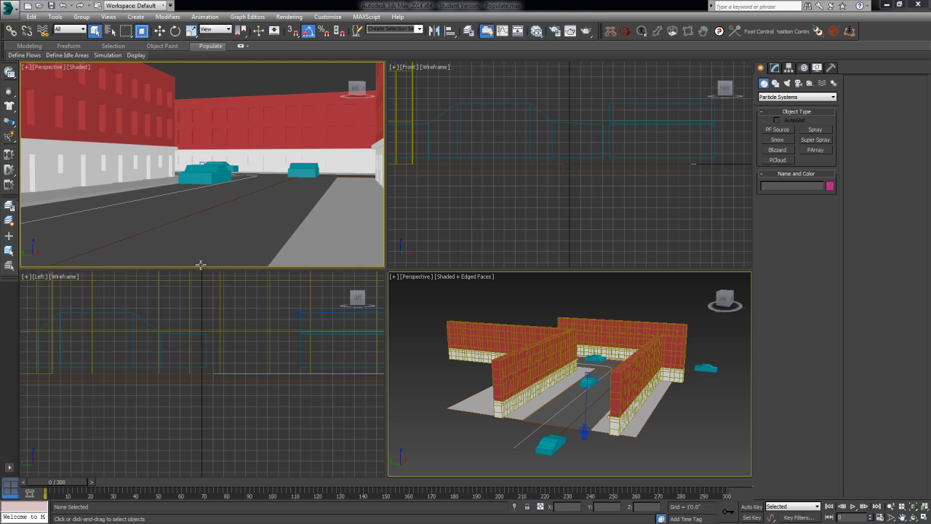
Preview the cars moving along the street, then expand the Populate ribbon into full panels
{"action": "mouse_move", "coordinate": [67, 482]}
{"action": "left_mouse_down"}
{"action": "mouse_move", "coordinate": [264, 496]}
{"action": "mouse_move", "coordinate": [56, 482]}
{"action": "left_mouse_up"}
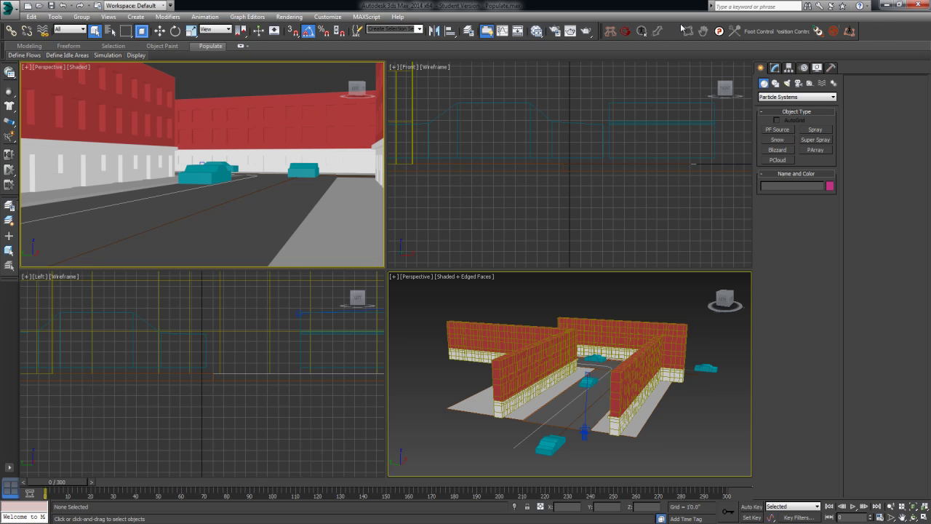
{"action": "right_click", "coordinate": [878, 35]}
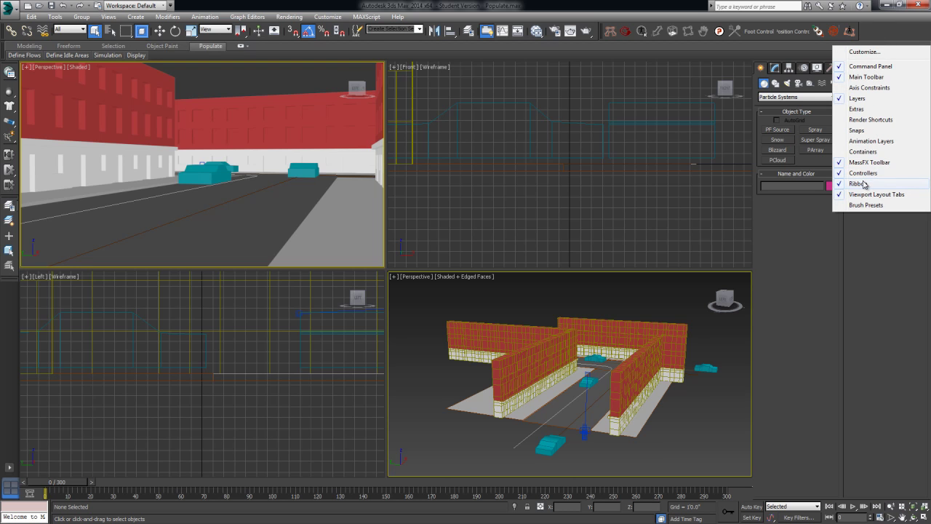
{"action": "left_click", "coordinate": [256, 58]}
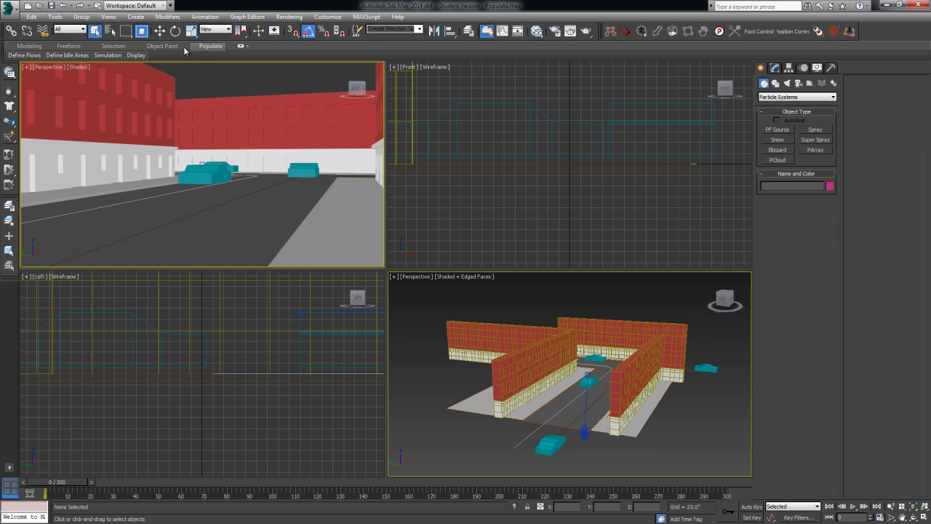
{"action": "left_click", "coordinate": [241, 46]}
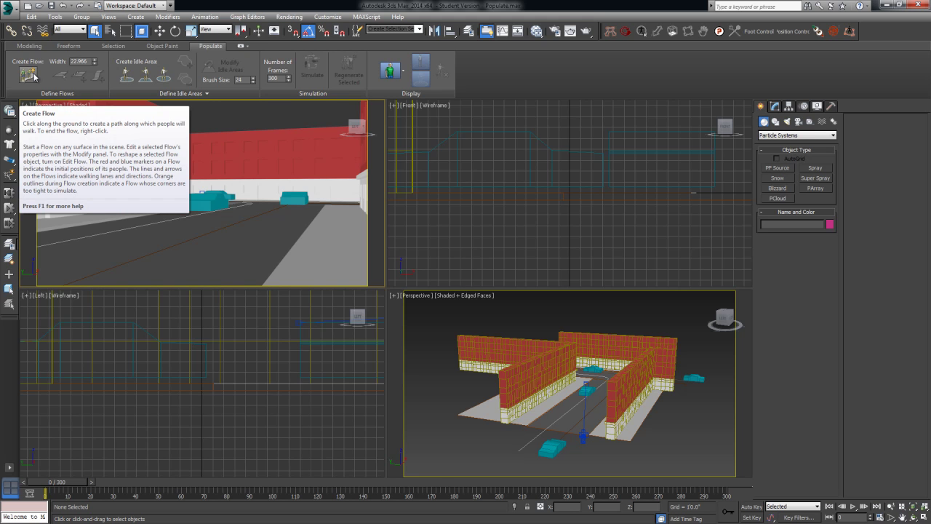
Draw IdleArea001 on the sidewalk beside the red building in maximized Top view, nudge it right, and show its settings
{"action": "left_click", "coordinate": [144, 75]}
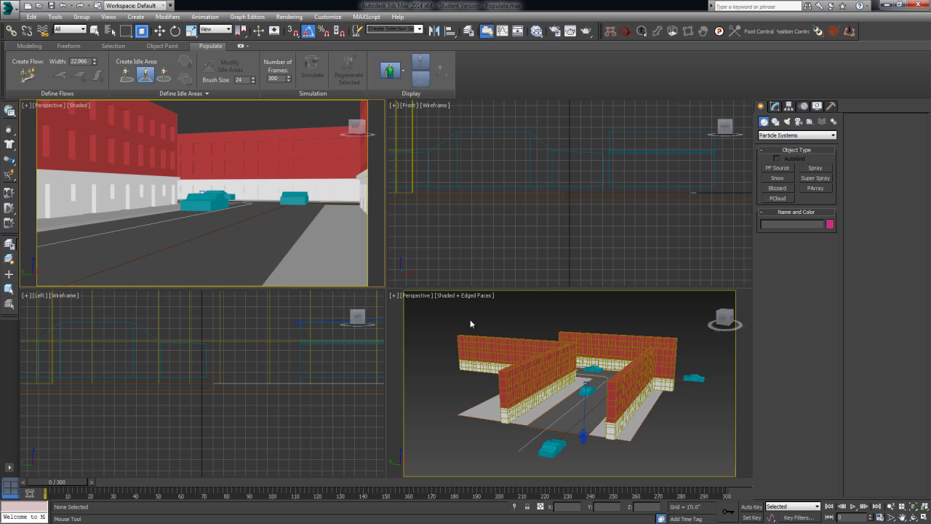
{"action": "key", "text": "t"}
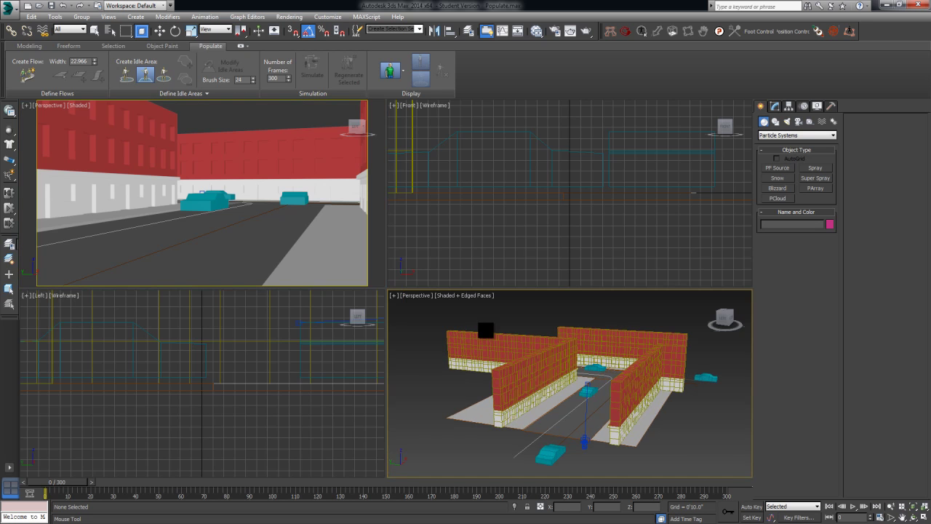
{"action": "key", "text": "alt+w"}
{"action": "middle_click_drag", "start_coordinate": [427, 307], "coordinate": [472, 323]}
{"action": "scroll", "coordinate": [472, 323], "scroll_direction": "down", "scroll_amount": 5}
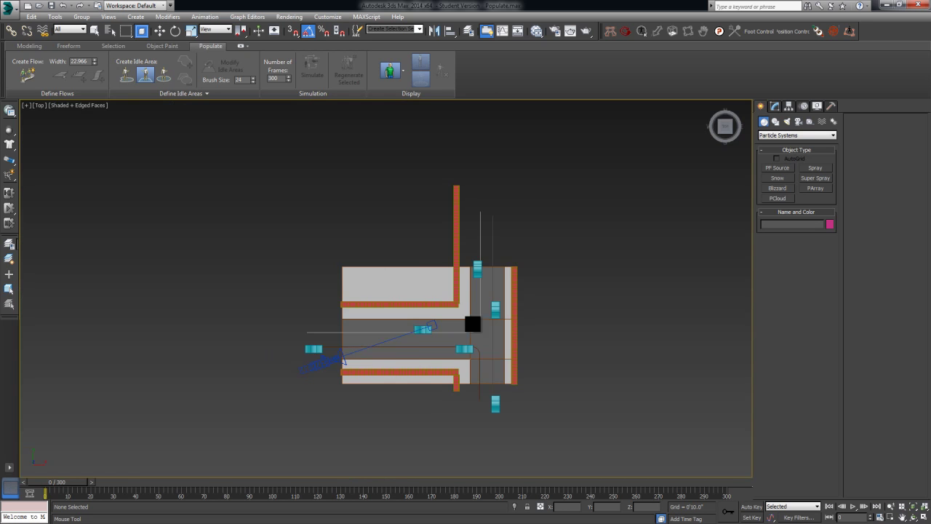
{"action": "scroll", "coordinate": [419, 291], "scroll_direction": "up", "scroll_amount": 8}
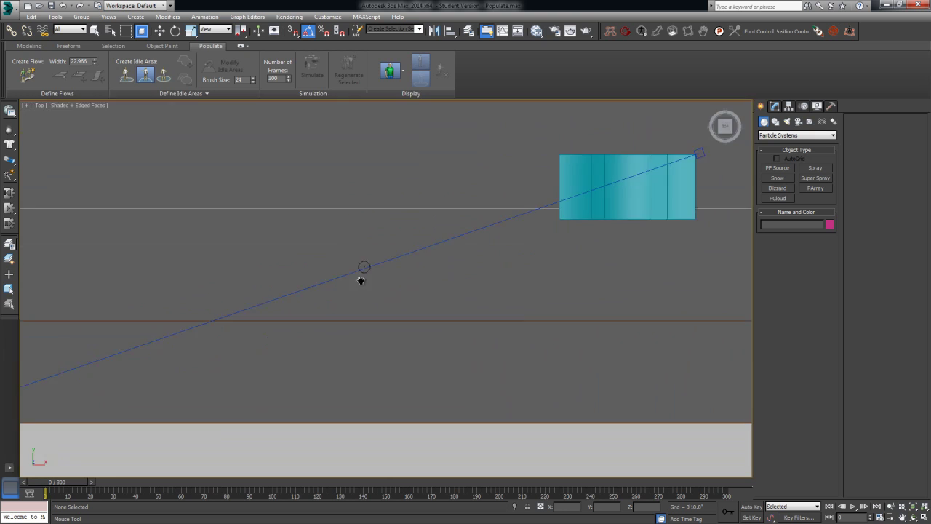
{"action": "middle_click_drag", "start_coordinate": [361, 281], "coordinate": [467, 158]}
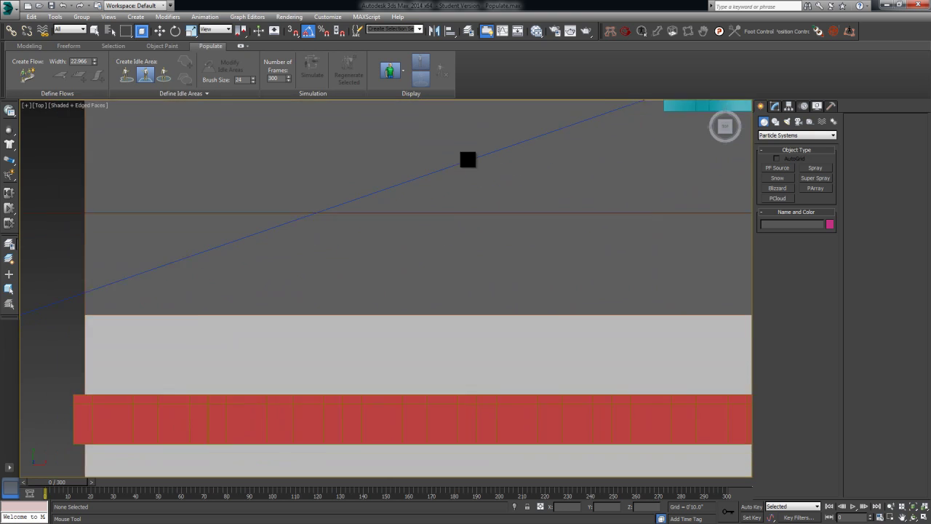
{"action": "scroll", "coordinate": [468, 158], "scroll_direction": "down", "scroll_amount": 3}
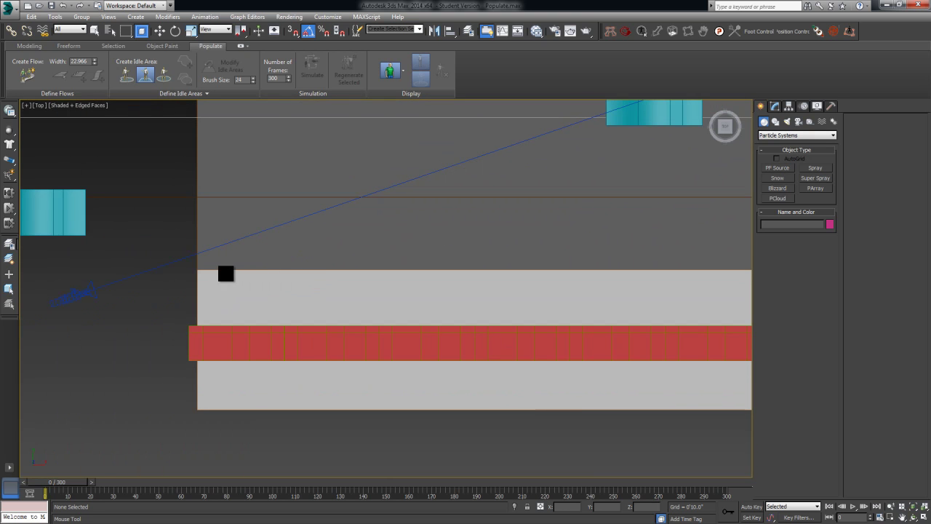
{"action": "mouse_move", "coordinate": [226, 274]}
{"action": "left_mouse_down"}
{"action": "mouse_move", "coordinate": [293, 313]}
{"action": "mouse_move", "coordinate": [377, 329]}
{"action": "left_mouse_up"}
{"action": "key", "text": "w"}
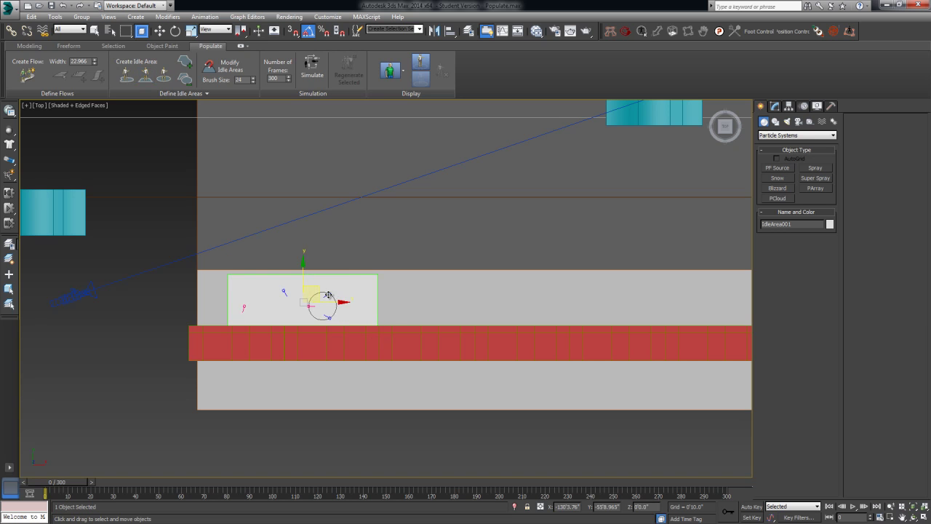
{"action": "left_click_drag", "start_coordinate": [318, 290], "coordinate": [350, 290]}
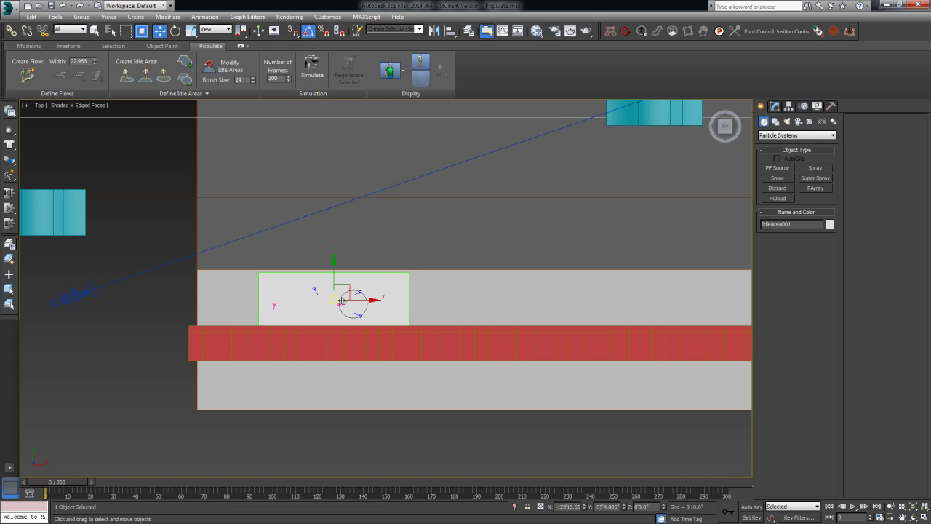
{"action": "left_click", "coordinate": [772, 108]}
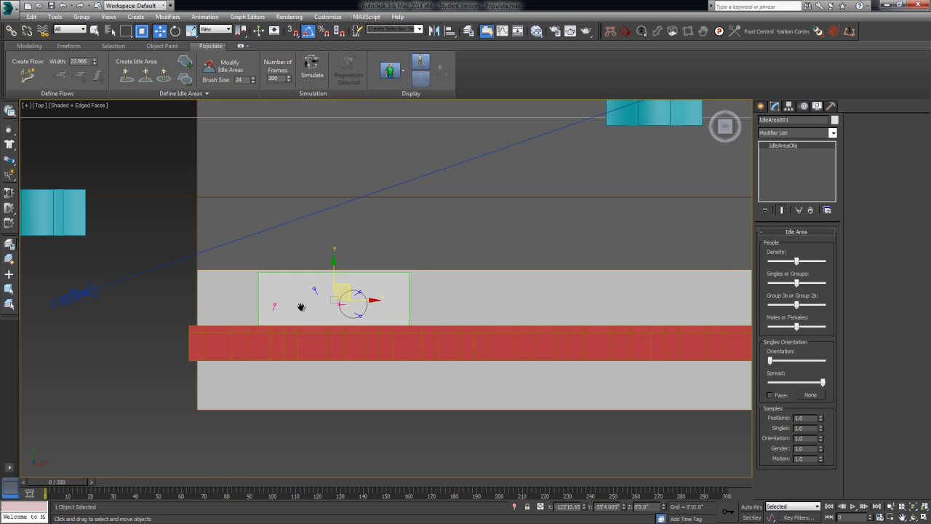
Adjust IdleArea001's Density, Singles or Groups, and Group 3s or 2s sliders
{"action": "middle_click_drag", "start_coordinate": [304, 306], "coordinate": [307, 302]}
{"action": "scroll", "coordinate": [317, 290], "scroll_direction": "up", "scroll_amount": 5}
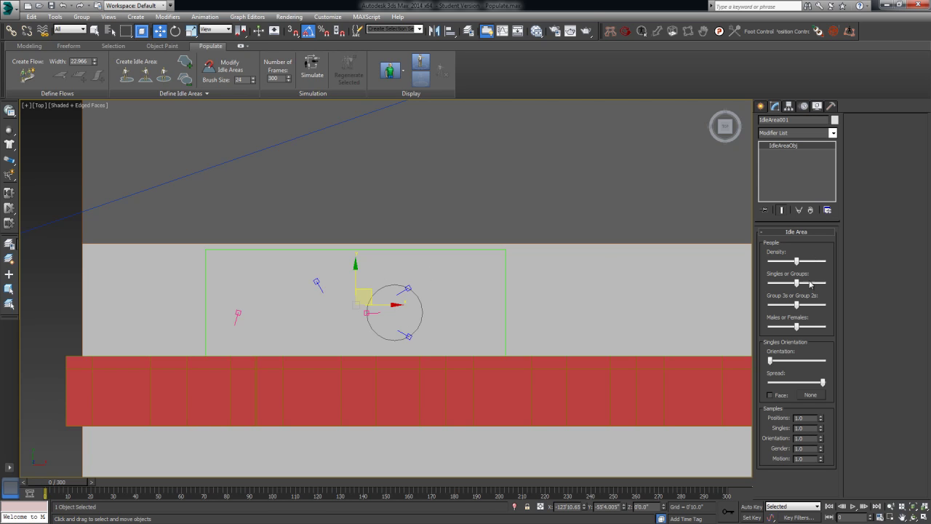
{"action": "mouse_move", "coordinate": [797, 261]}
{"action": "left_mouse_down"}
{"action": "mouse_move", "coordinate": [817, 262]}
{"action": "mouse_move", "coordinate": [765, 266]}
{"action": "mouse_move", "coordinate": [785, 269]}
{"action": "left_mouse_up"}
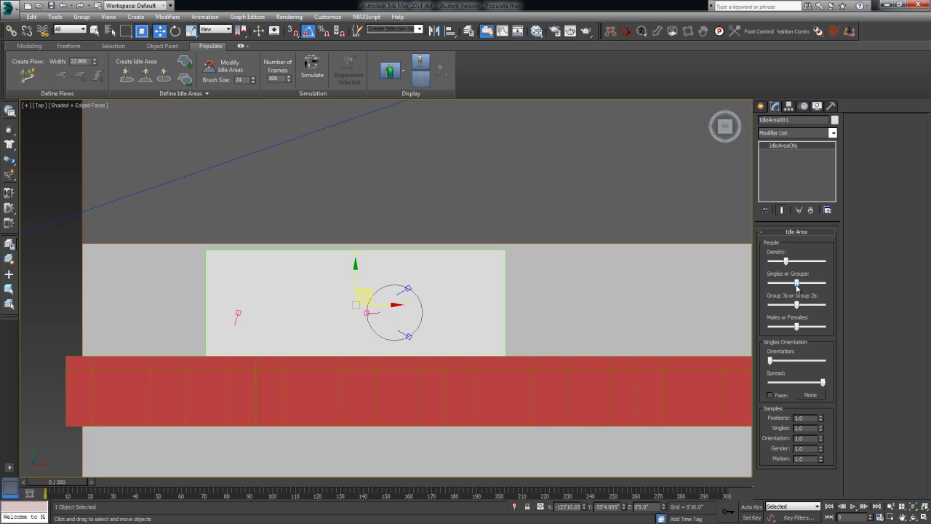
{"action": "mouse_move", "coordinate": [797, 288]}
{"action": "left_mouse_down"}
{"action": "mouse_move", "coordinate": [781, 286]}
{"action": "mouse_move", "coordinate": [825, 288]}
{"action": "mouse_move", "coordinate": [795, 293]}
{"action": "left_mouse_up"}
{"action": "mouse_move", "coordinate": [798, 308]}
{"action": "left_mouse_down"}
{"action": "mouse_move", "coordinate": [779, 309]}
{"action": "mouse_move", "coordinate": [828, 311]}
{"action": "mouse_move", "coordinate": [796, 316]}
{"action": "left_mouse_up"}
Set the singles' Orientation to minimum and Spread to maximum
{"action": "left_click", "coordinate": [771, 361]}
{"action": "mouse_move", "coordinate": [773, 365]}
{"action": "left_mouse_down"}
{"action": "mouse_move", "coordinate": [815, 361]}
{"action": "mouse_move", "coordinate": [769, 362]}
{"action": "left_mouse_up"}
{"action": "mouse_move", "coordinate": [824, 382]}
{"action": "left_mouse_down"}
{"action": "mouse_move", "coordinate": [808, 381]}
{"action": "mouse_move", "coordinate": [825, 381]}
{"action": "left_mouse_up"}
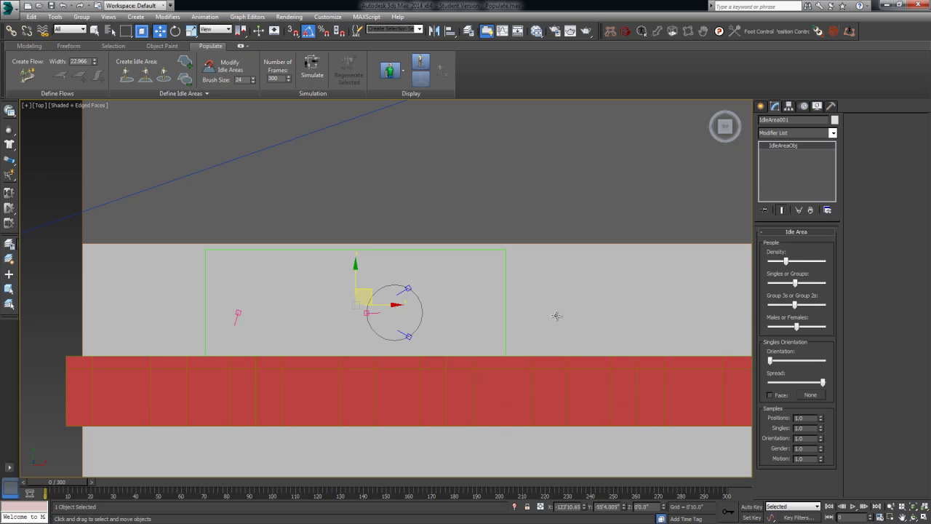
Simulate the idle crowd in the Camera001 view and select one of the generated men
{"action": "key", "text": "c"}
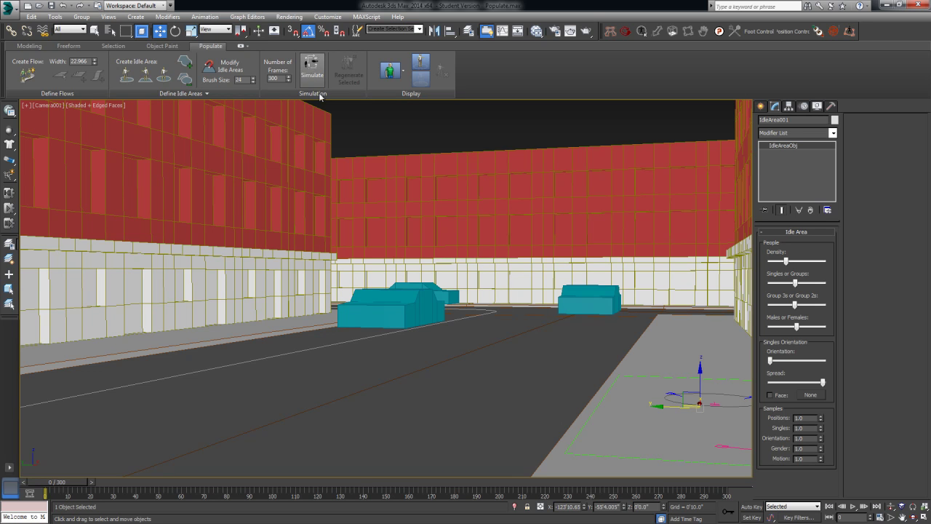
{"action": "left_click", "coordinate": [312, 67]}
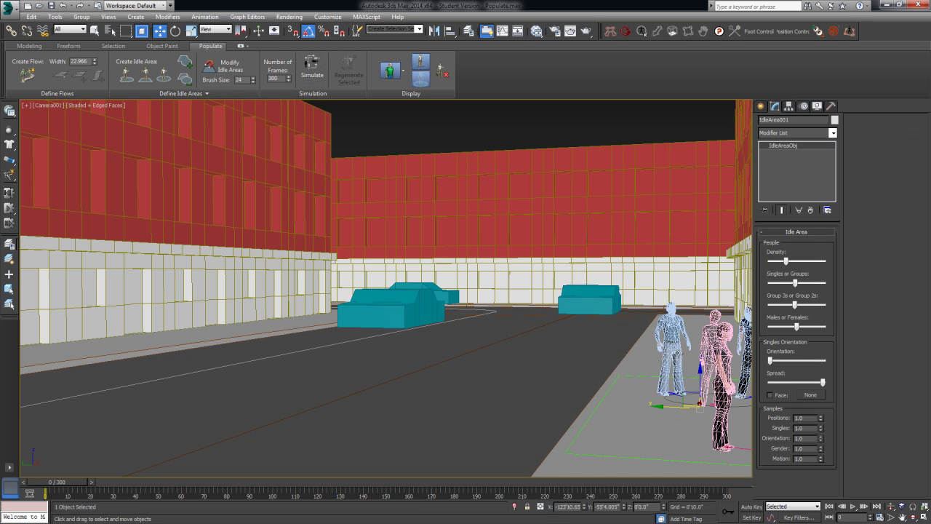
{"action": "left_click", "coordinate": [669, 346]}
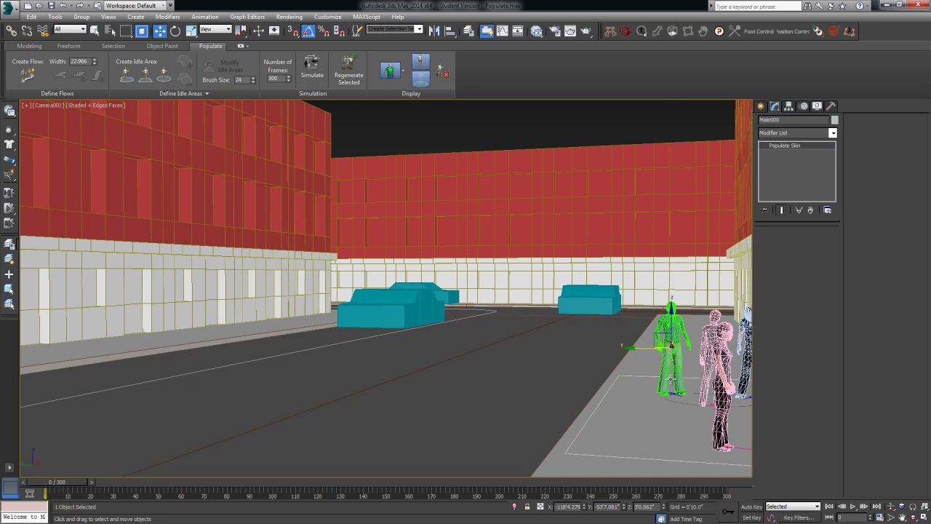
Inspect the skinned figures up close in Perspective with edged faces off, then return to Camera001
{"action": "key", "text": "p"}
{"action": "key", "text": "z"}
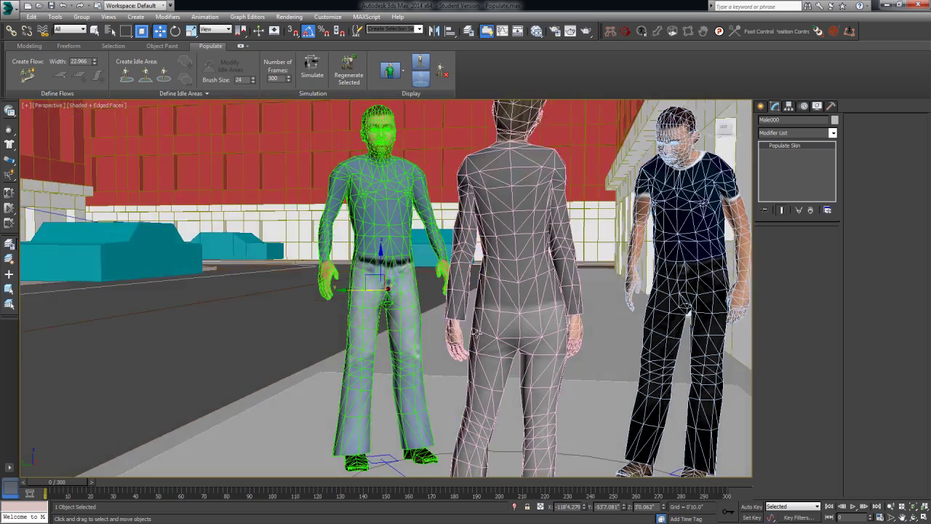
{"action": "middle_click_drag", "start_coordinate": [437, 291], "coordinate": [378, 285], "text": "alt"}
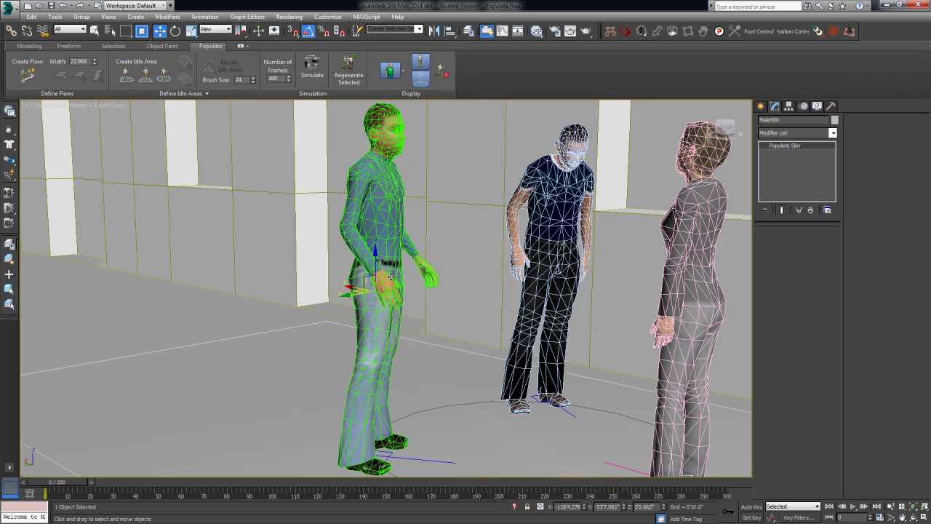
{"action": "left_click", "coordinate": [436, 374]}
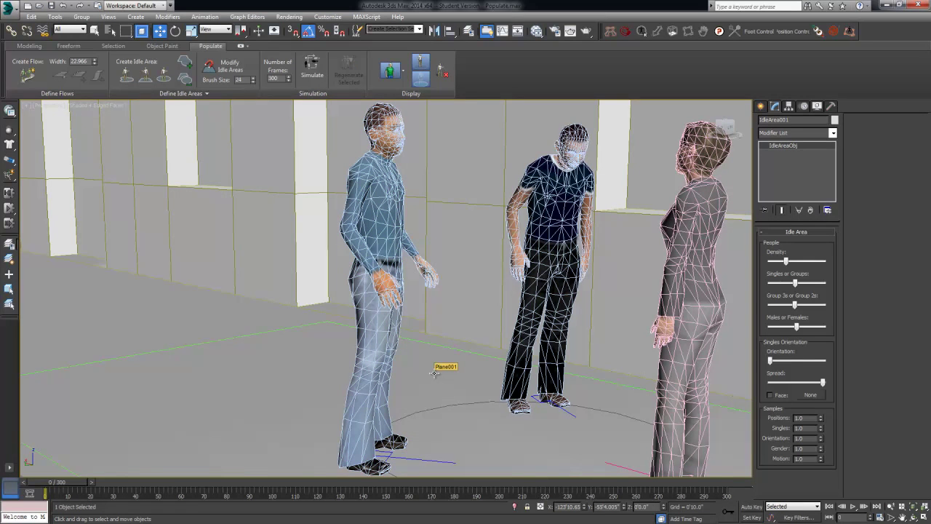
{"action": "key", "text": "F4"}
{"action": "scroll", "coordinate": [432, 313], "scroll_direction": "up", "scroll_amount": 5}
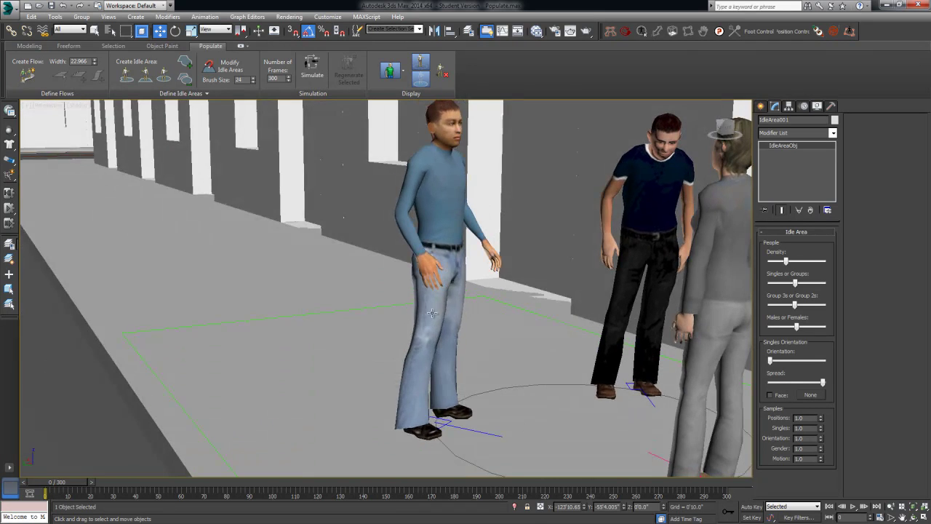
{"action": "middle_click_drag", "start_coordinate": [432, 313], "coordinate": [380, 328], "text": "alt"}
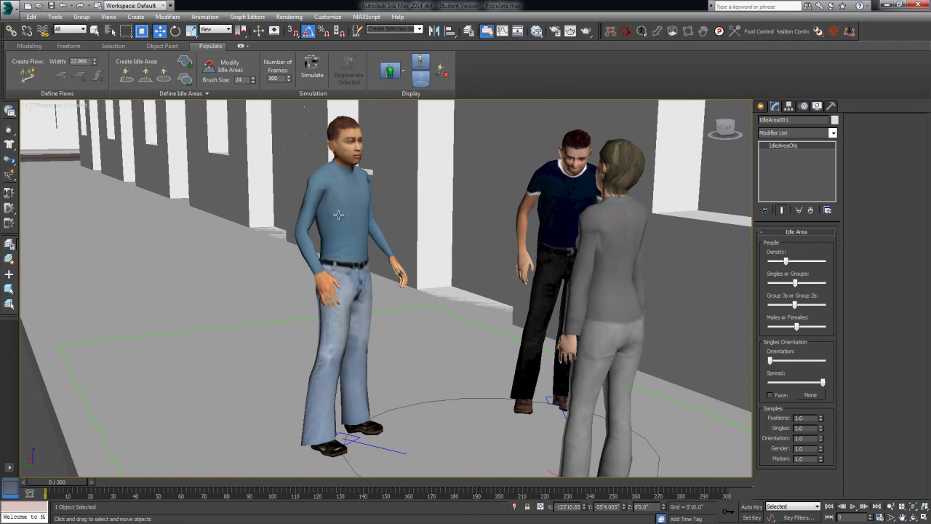
{"action": "mouse_move", "coordinate": [503, 349]}
{"action": "middle_mouse_down", "text": "alt"}
{"action": "mouse_move", "coordinate": [557, 359]}
{"action": "mouse_move", "coordinate": [492, 349]}
{"action": "middle_mouse_up", "text": "alt"}
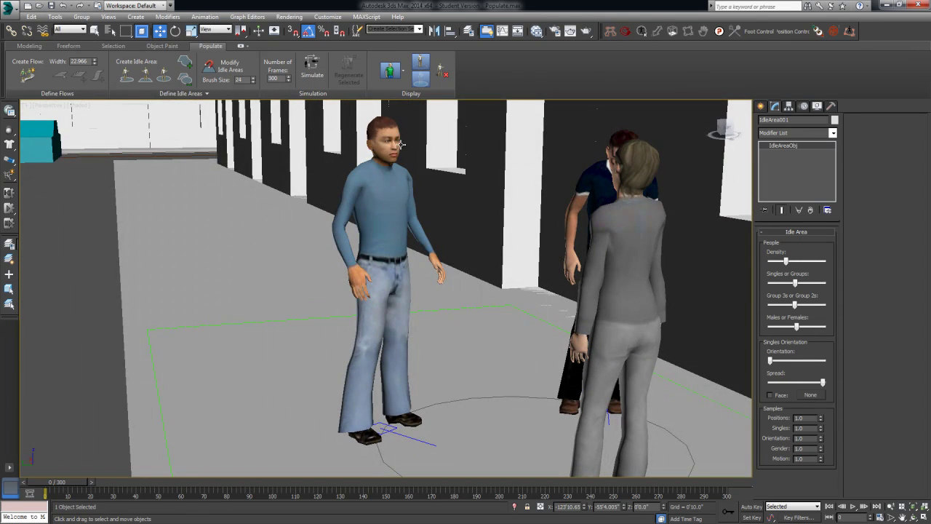
{"action": "key", "text": "c"}
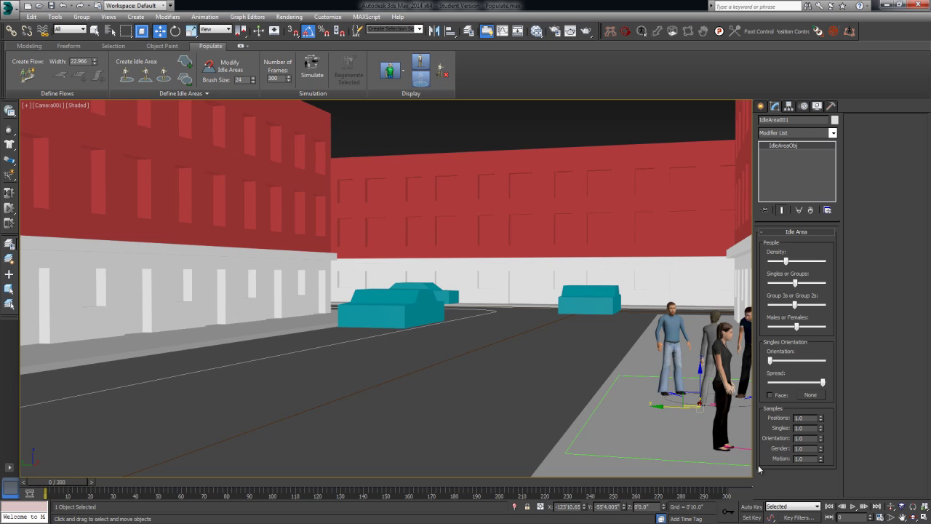
{"action": "left_click", "coordinate": [857, 506]}
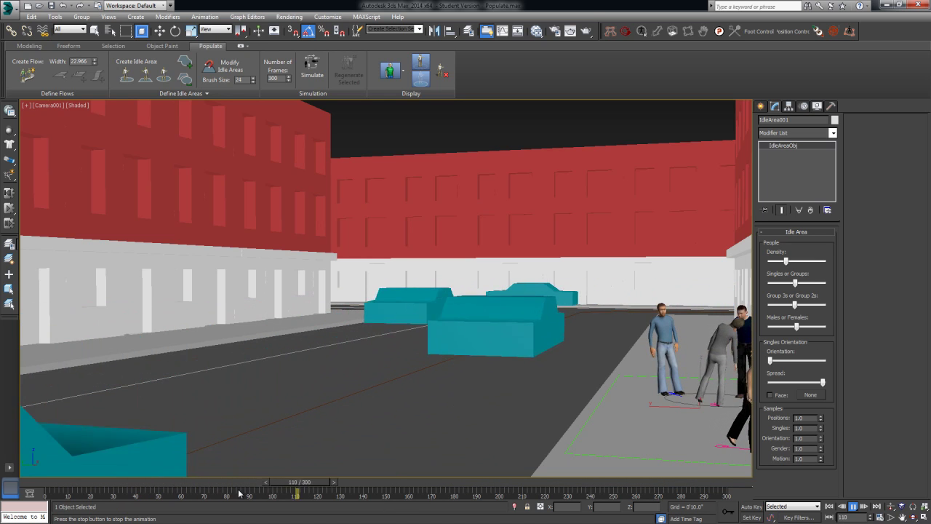
{"action": "key", "text": "/"}
{"action": "key", "text": "w"}
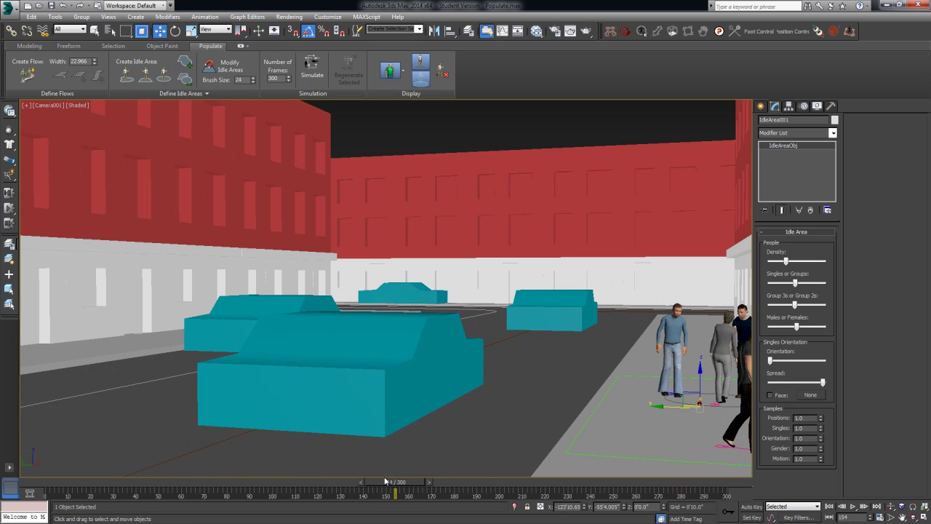
{"action": "mouse_move", "coordinate": [405, 488]}
{"action": "left_mouse_down"}
{"action": "mouse_move", "coordinate": [377, 488]}
{"action": "mouse_move", "coordinate": [397, 487]}
{"action": "left_mouse_up"}
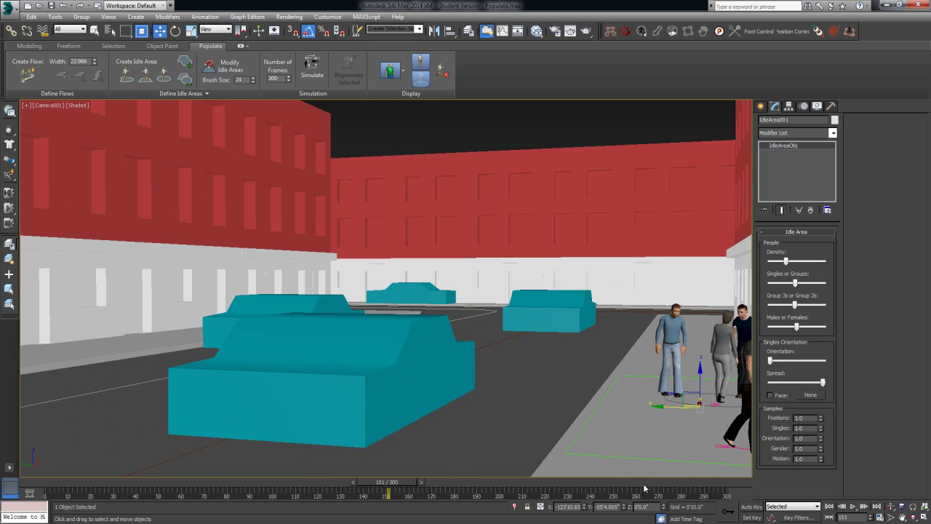
{"action": "double_click", "coordinate": [273, 78]}
{"action": "key", "text": "Return"}
{"action": "left_click_drag", "start_coordinate": [374, 488], "coordinate": [24, 492]}
{"action": "key", "text": "w"}
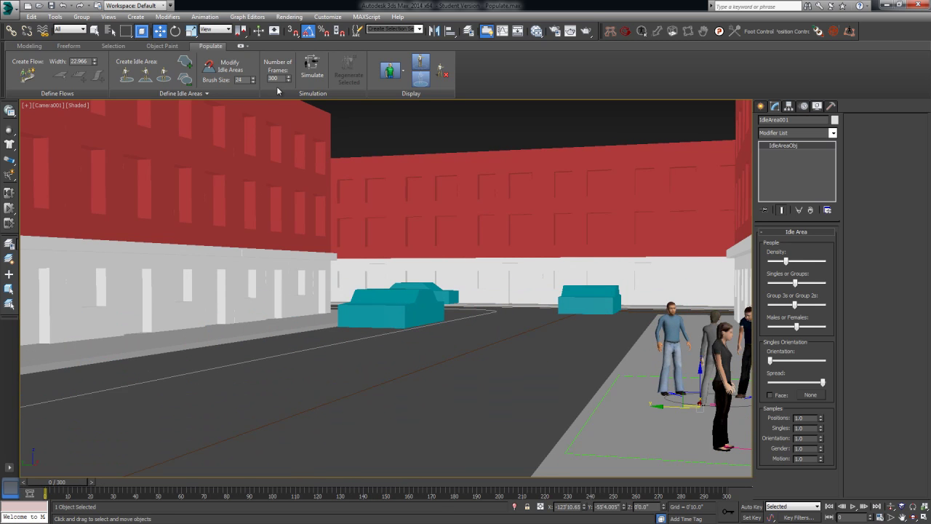
{"action": "left_click", "coordinate": [274, 78]}
Frame the street layout in a top-down view
{"action": "key", "text": "t"}
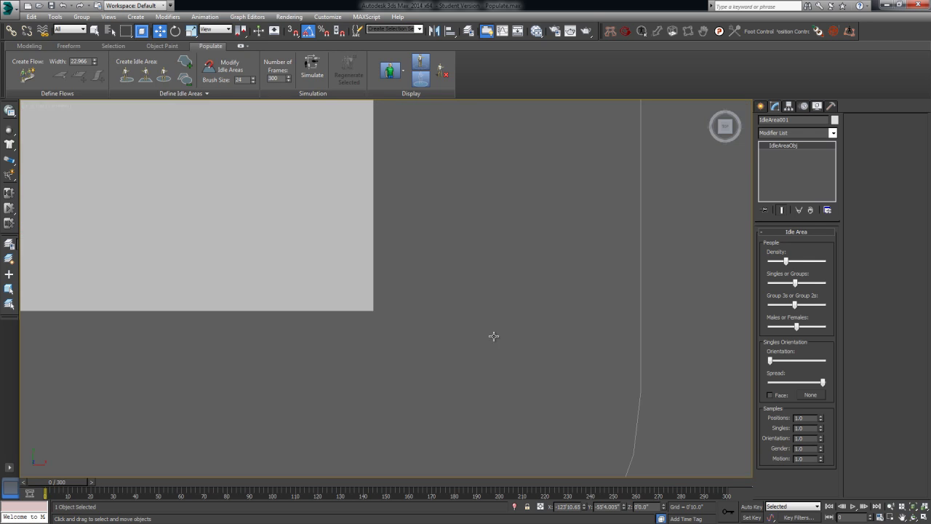
{"action": "middle_click_drag", "start_coordinate": [495, 336], "coordinate": [487, 307]}
{"action": "scroll", "coordinate": [487, 307], "scroll_direction": "down", "scroll_amount": 10}
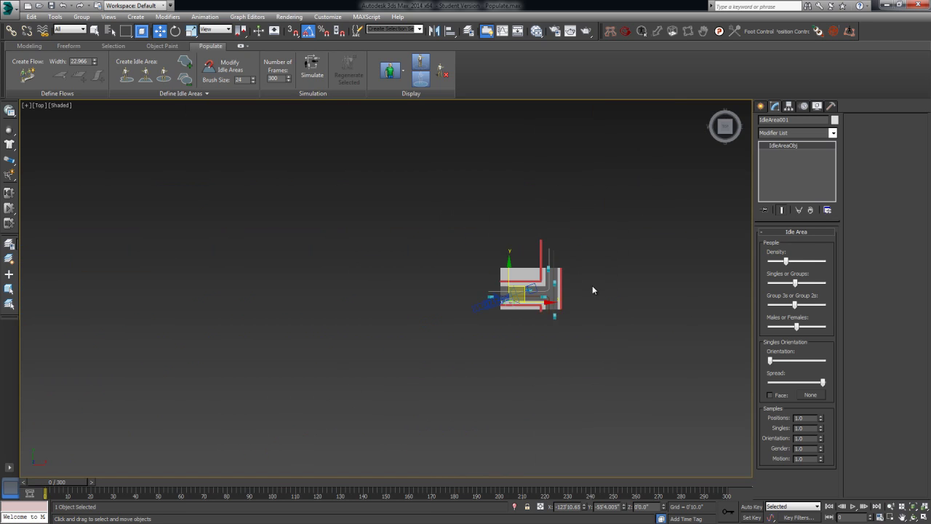
{"action": "middle_click_drag", "start_coordinate": [592, 289], "coordinate": [520, 272]}
{"action": "scroll", "coordinate": [460, 283], "scroll_direction": "up", "scroll_amount": 6}
{"action": "middle_click_drag", "start_coordinate": [382, 249], "coordinate": [387, 292]}
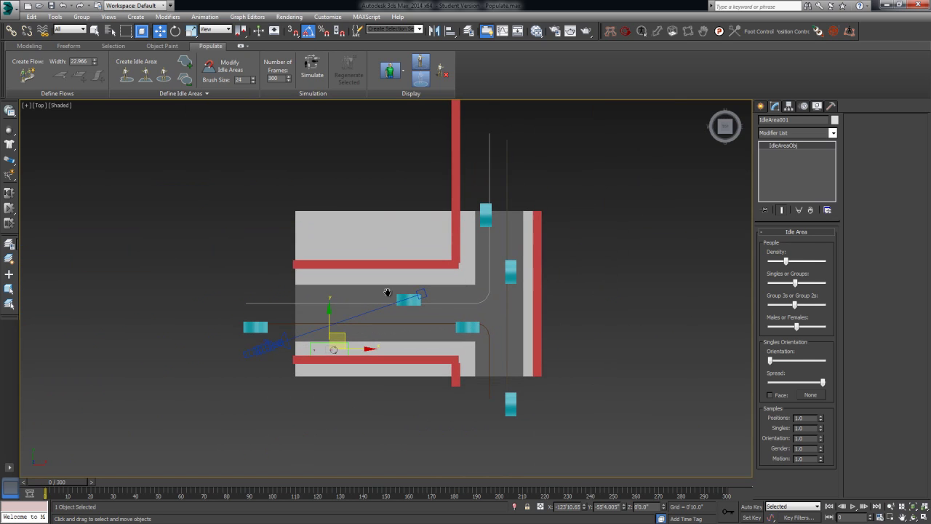
{"action": "scroll", "coordinate": [392, 283], "scroll_direction": "up", "scroll_amount": 2}
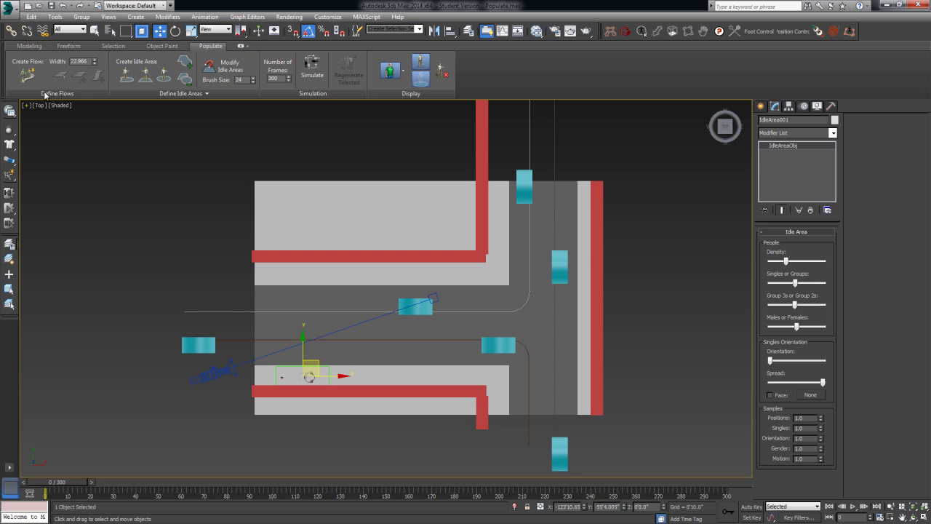
Draw Flow001 from the sidewalk's left edge, turning up beside the red wall
{"action": "left_click", "coordinate": [27, 74]}
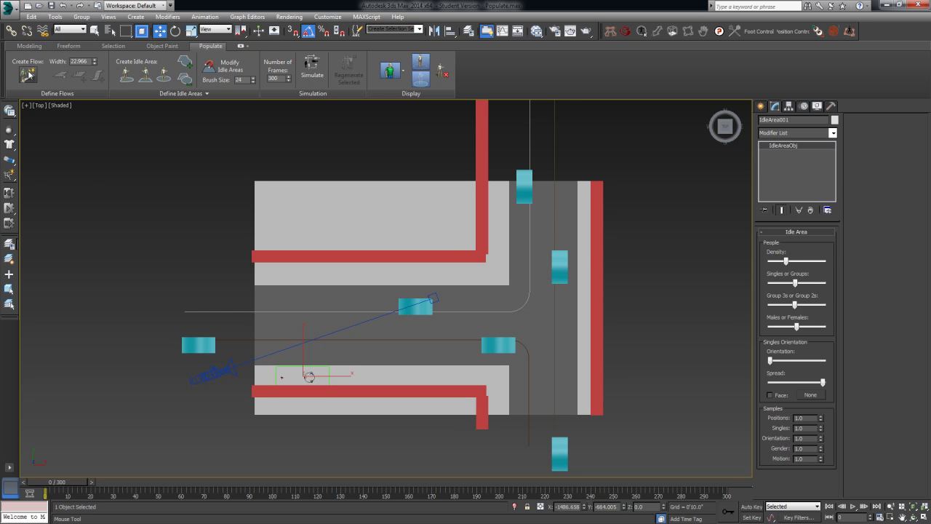
{"action": "left_click", "coordinate": [195, 272]}
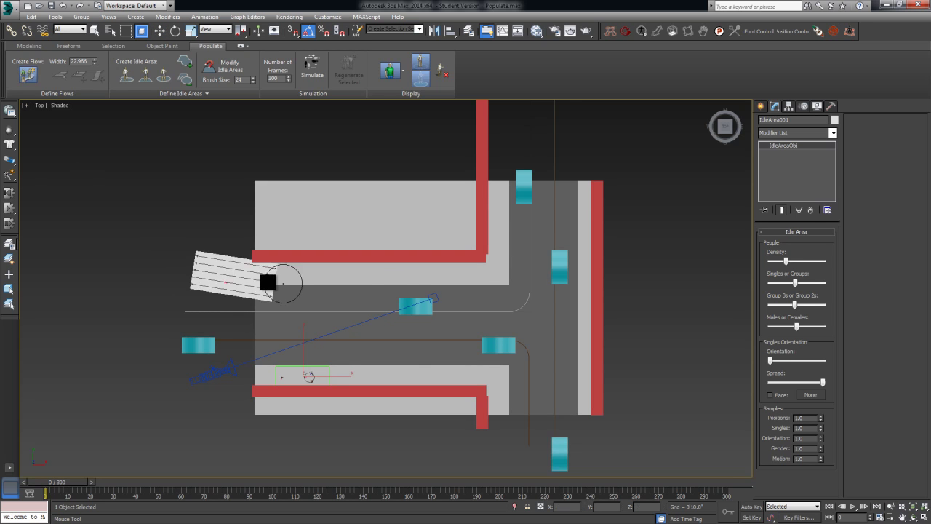
{"action": "left_click", "coordinate": [497, 270]}
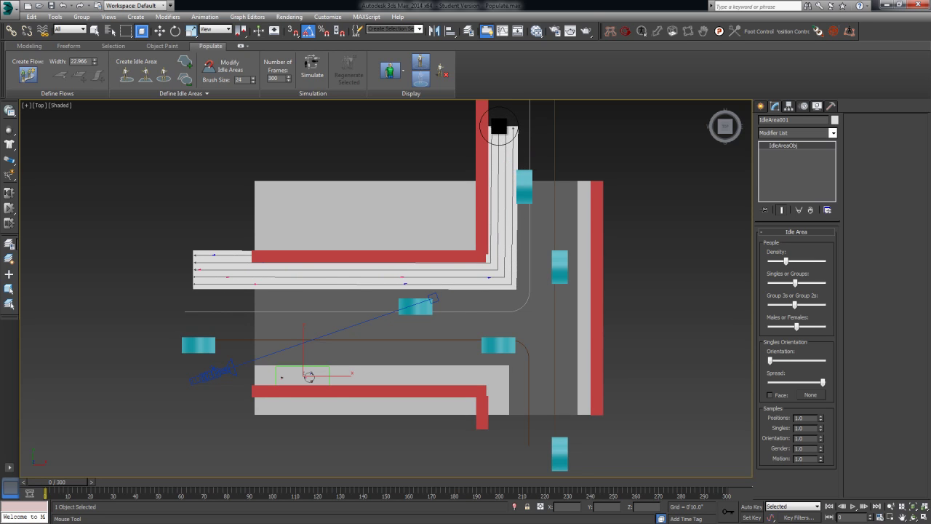
{"action": "left_click", "coordinate": [500, 125]}
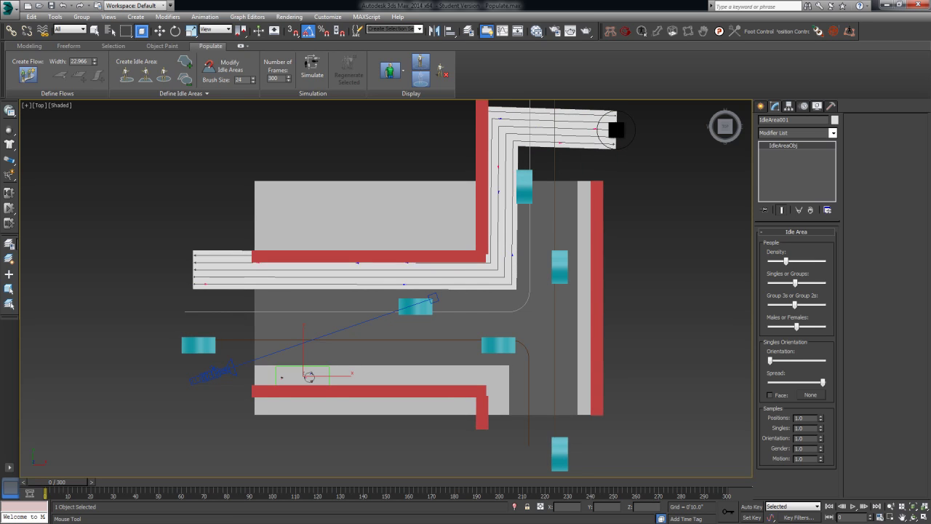
{"action": "middle_click_drag", "start_coordinate": [620, 131], "coordinate": [570, 252]}
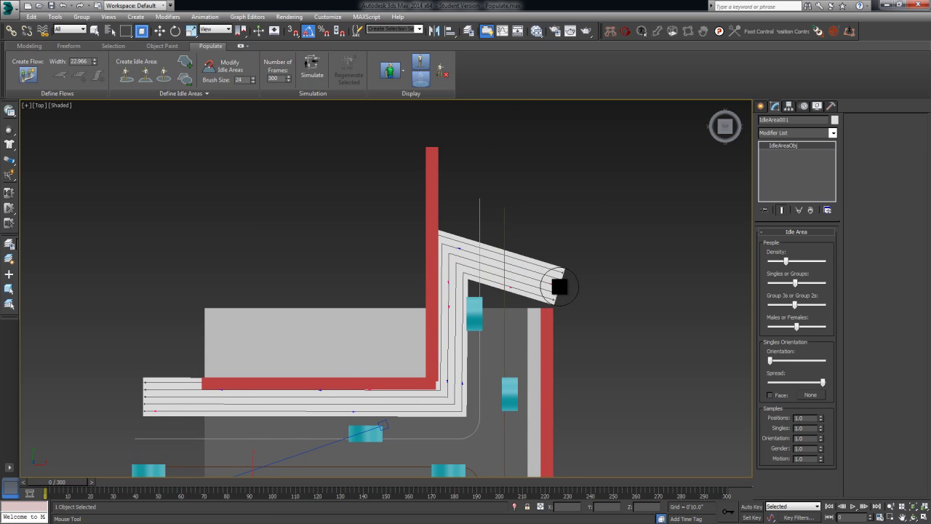
{"action": "right_click", "coordinate": [544, 306]}
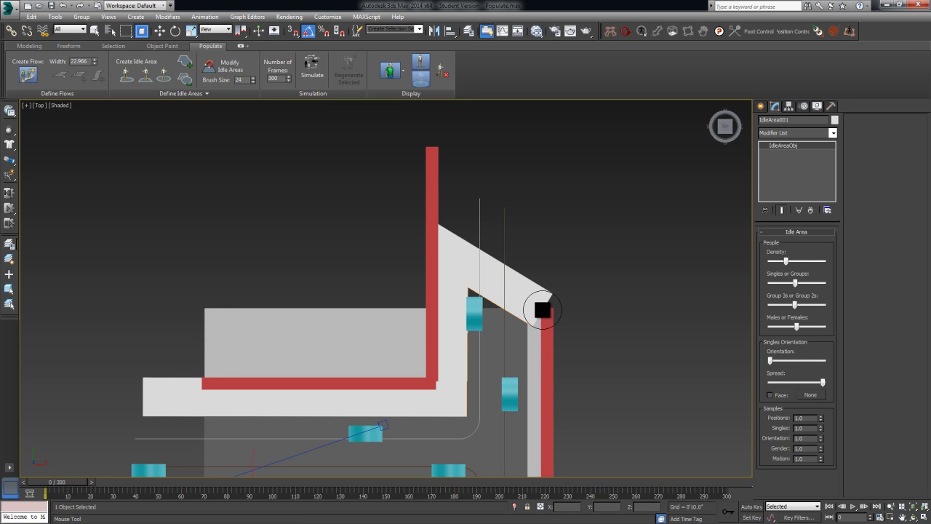
{"action": "left_click_drag", "start_coordinate": [550, 271], "coordinate": [563, 310]}
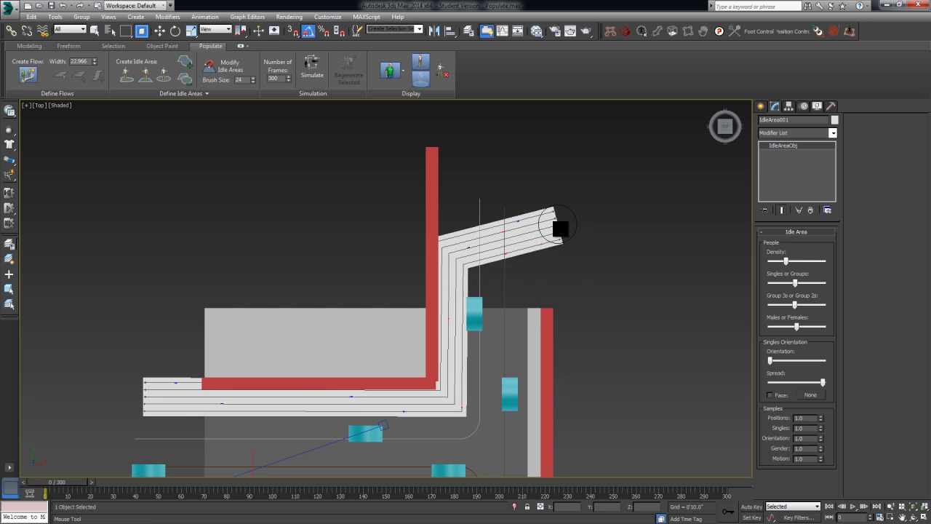
{"action": "right_click", "coordinate": [574, 212]}
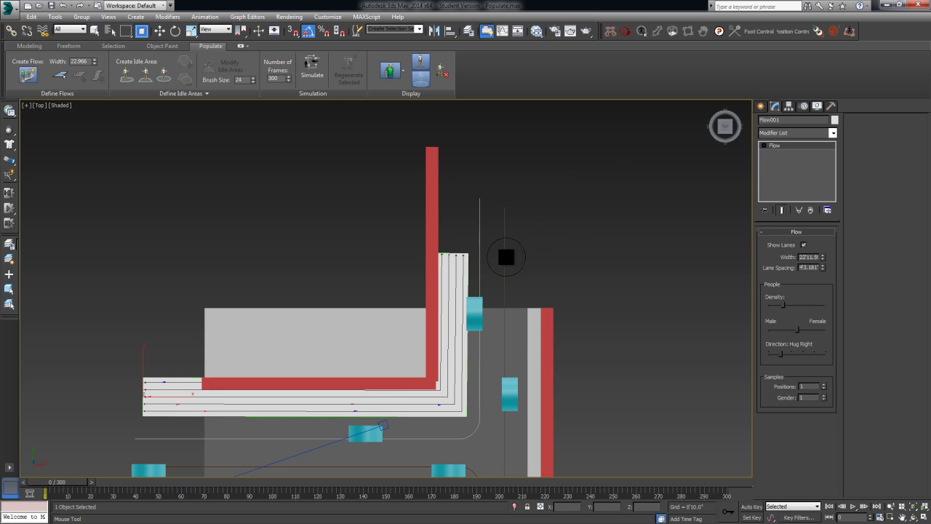
Change Flow001's Direction from Hug Right to Weave Right, then zoom in on the red and grey corner
{"action": "middle_click_drag", "start_coordinate": [291, 241], "coordinate": [366, 174]}
{"action": "scroll", "coordinate": [297, 174], "scroll_direction": "up", "scroll_amount": 3}
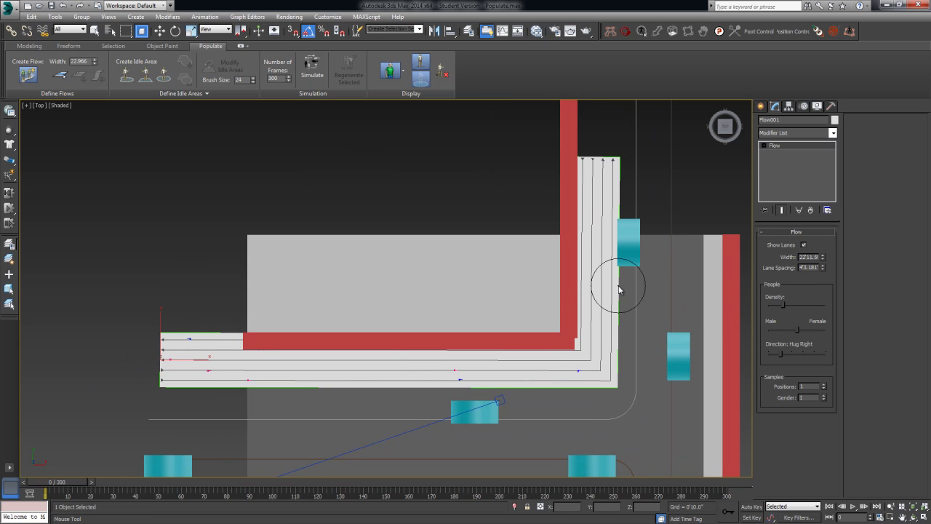
{"action": "key", "text": "w"}
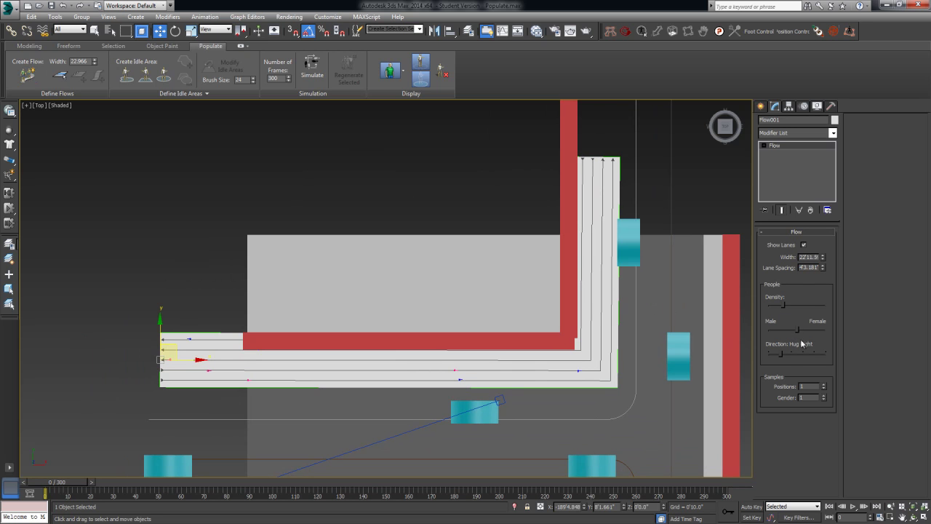
{"action": "middle_click_drag", "start_coordinate": [694, 345], "coordinate": [658, 330]}
{"action": "scroll", "coordinate": [688, 349], "scroll_direction": "up", "scroll_amount": 3}
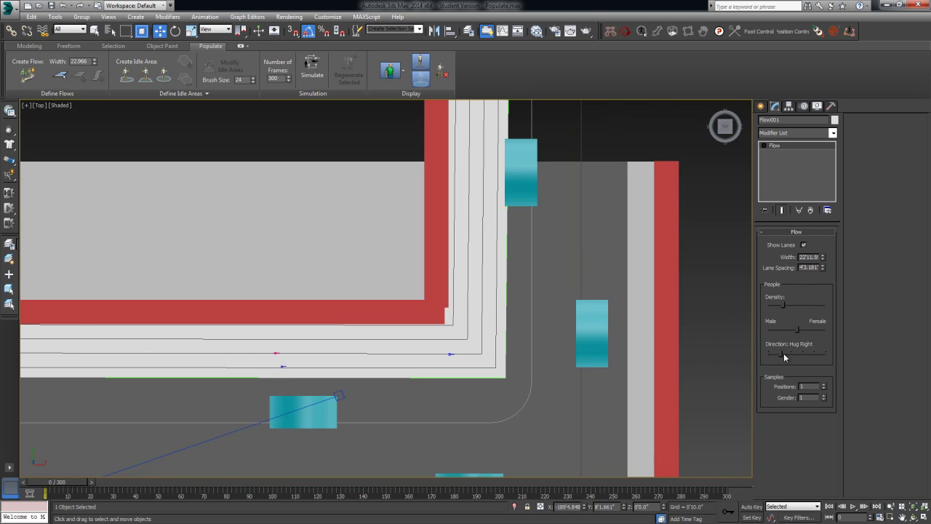
{"action": "middle_click_drag", "start_coordinate": [424, 331], "coordinate": [501, 339]}
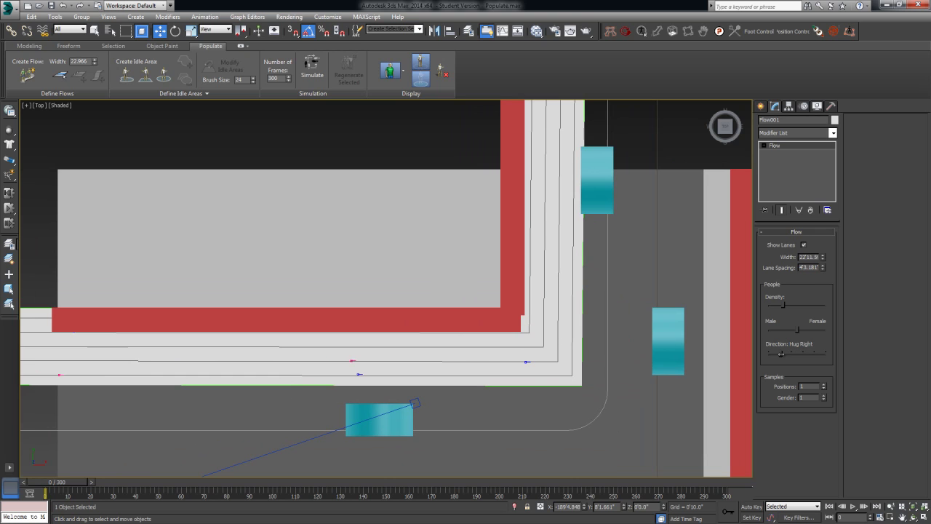
{"action": "left_click_drag", "start_coordinate": [787, 353], "coordinate": [792, 358]}
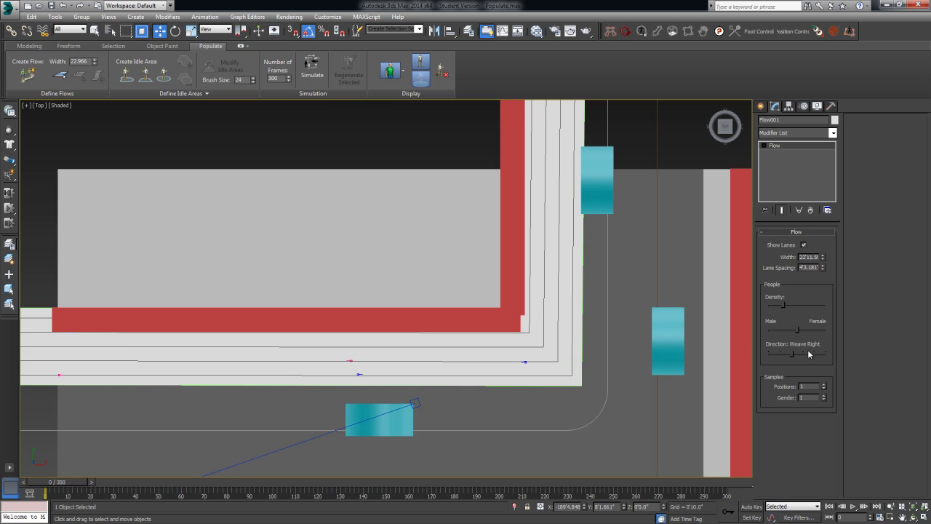
{"action": "middle_click_drag", "start_coordinate": [522, 343], "coordinate": [603, 255]}
{"action": "scroll", "coordinate": [572, 190], "scroll_direction": "up", "scroll_amount": 2}
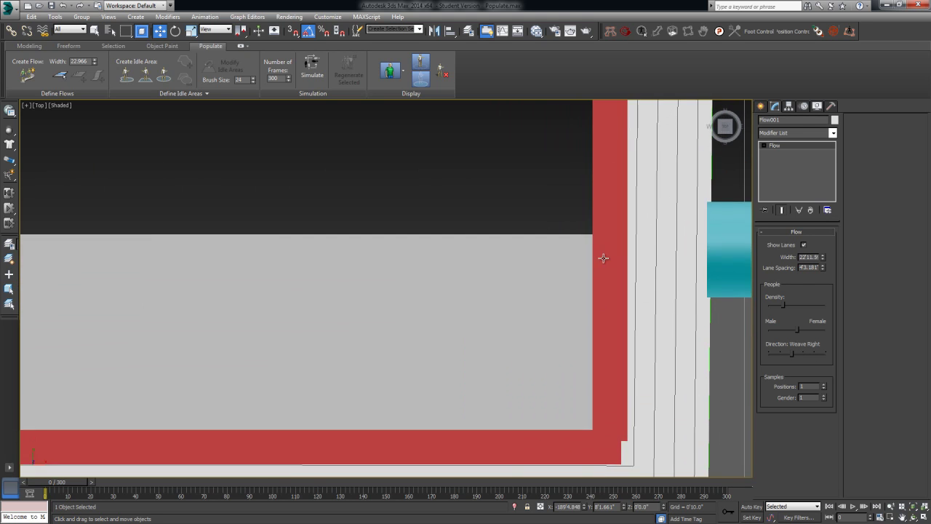
Narrow Flow001's Width to 10'4.01", raising lane spacing to about 43.74, and expand Flow in the stack
{"action": "scroll", "coordinate": [607, 307], "scroll_direction": "down", "scroll_amount": 2}
{"action": "middle_click_drag", "start_coordinate": [606, 307], "coordinate": [626, 293]}
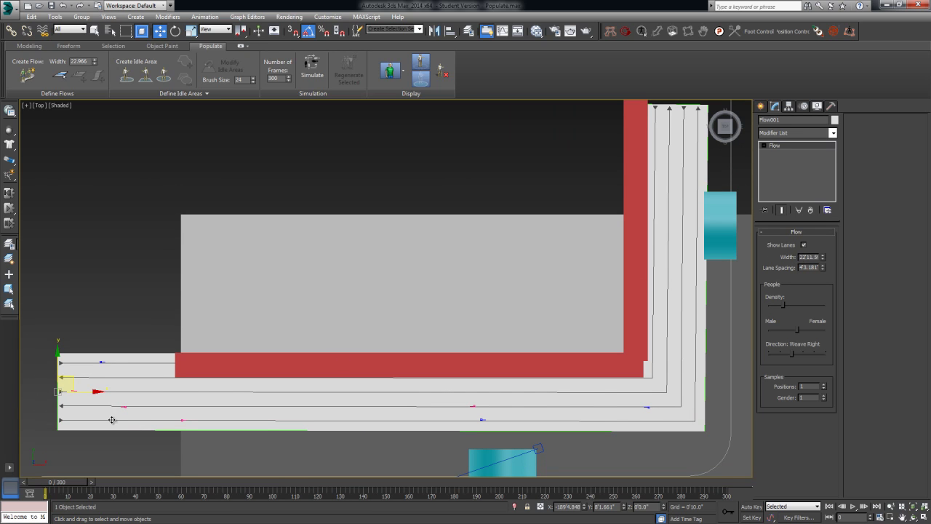
{"action": "mouse_move", "coordinate": [822, 260]}
{"action": "left_mouse_down"}
{"action": "mouse_move", "coordinate": [826, 284]}
{"action": "mouse_move", "coordinate": [829, 255]}
{"action": "mouse_move", "coordinate": [833, 283]}
{"action": "mouse_move", "coordinate": [833, 266]}
{"action": "left_mouse_up"}
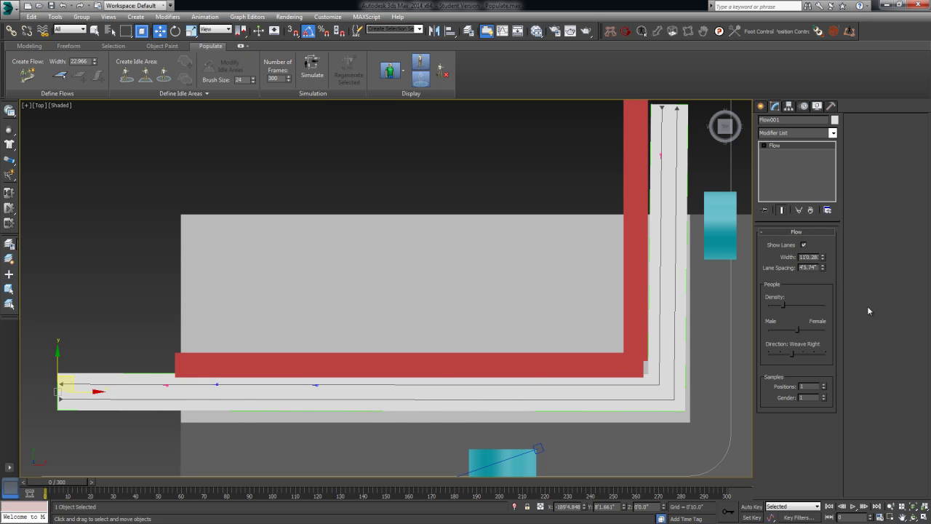
{"action": "left_click", "coordinate": [764, 145]}
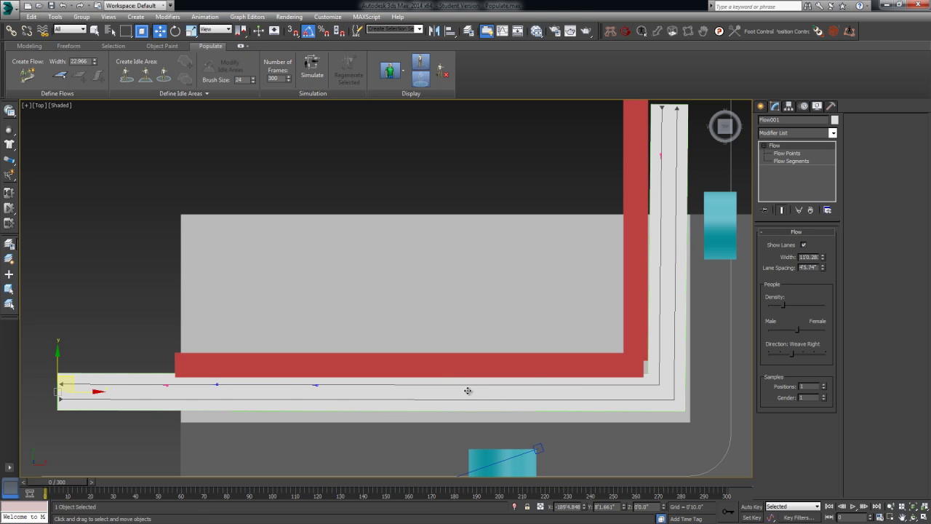
Reposition Flow001's start point at the sidewalk's left end using Flow Points level
{"action": "left_click_drag", "start_coordinate": [75, 376], "coordinate": [75, 377]}
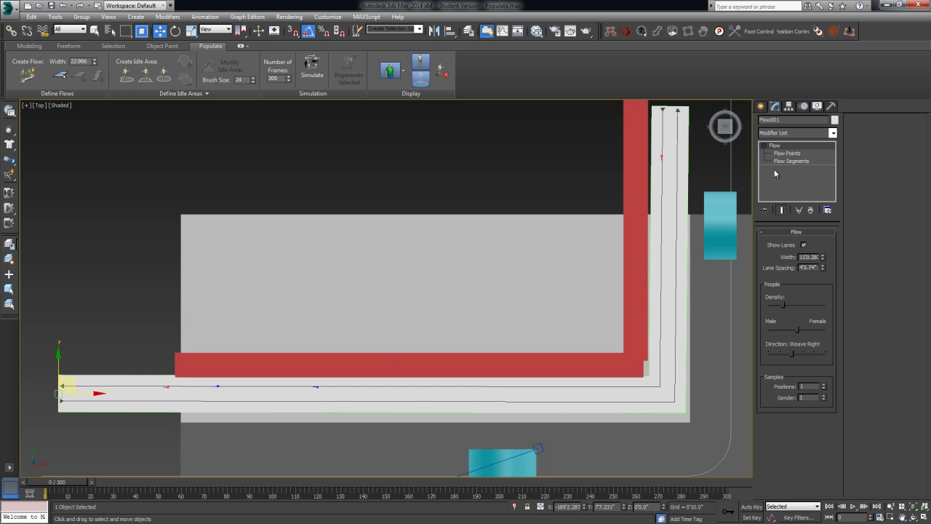
{"action": "left_click", "coordinate": [792, 155]}
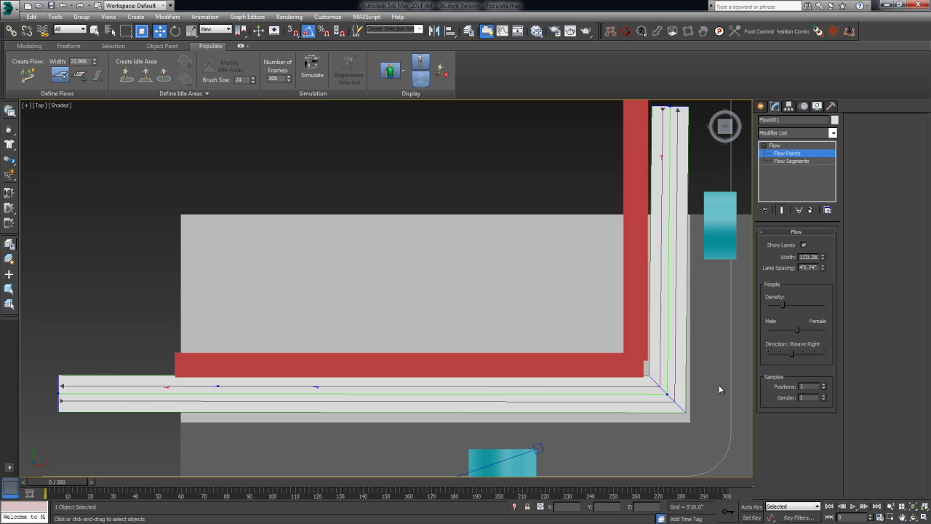
{"action": "left_click_drag", "start_coordinate": [661, 383], "coordinate": [680, 389]}
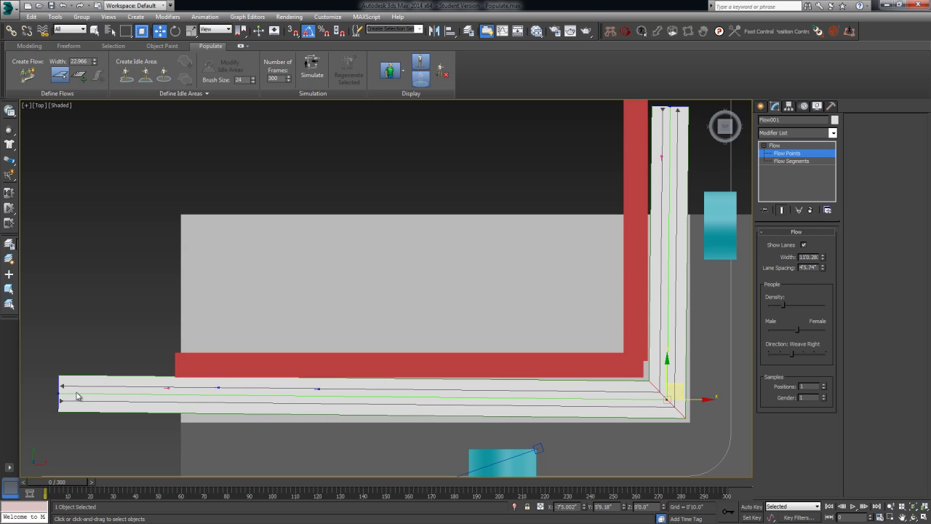
{"action": "left_click_drag", "start_coordinate": [40, 378], "coordinate": [77, 389]}
Shift the flow's horizontal segment slightly upward at Flow Segments level
{"action": "key", "text": "2"}
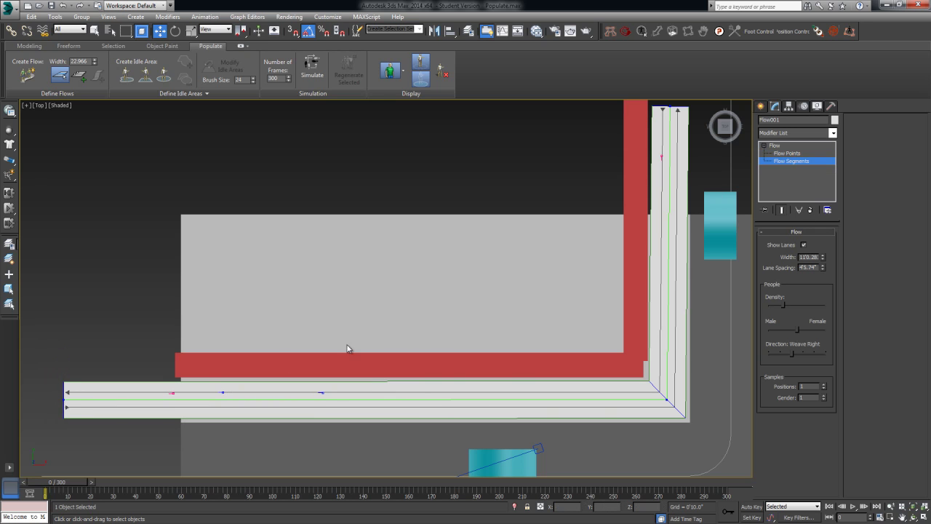
{"action": "left_click", "coordinate": [202, 396]}
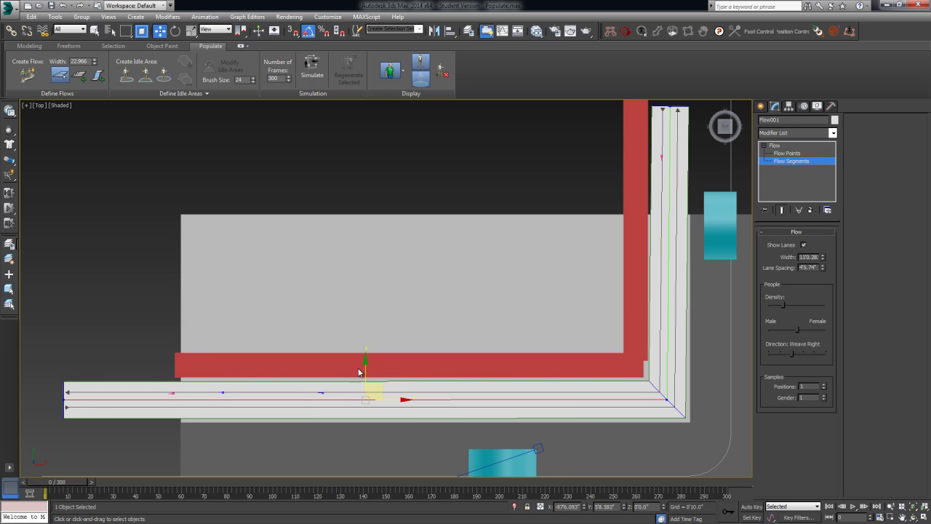
{"action": "left_click_drag", "start_coordinate": [358, 372], "coordinate": [388, 370]}
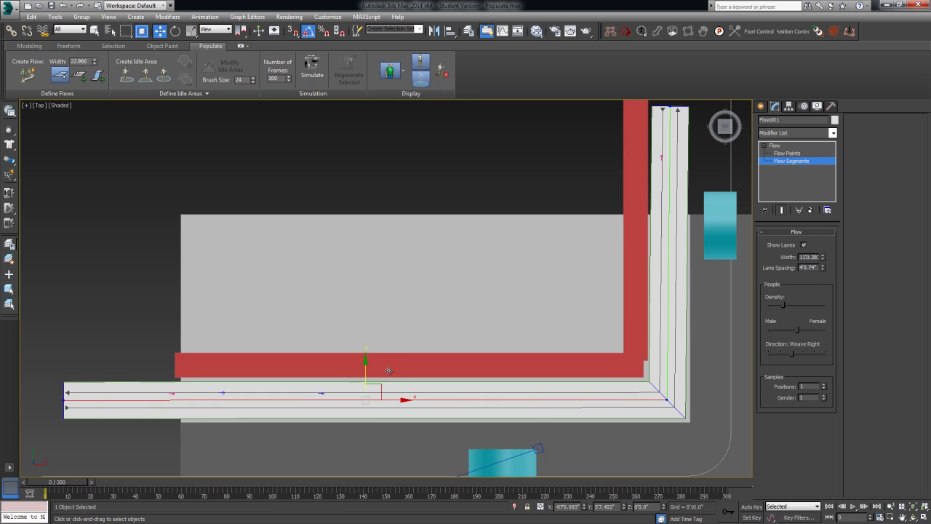
Raise Flow001's people density and inspect the walkway lanes closely from above
{"action": "right_click", "coordinate": [652, 322]}
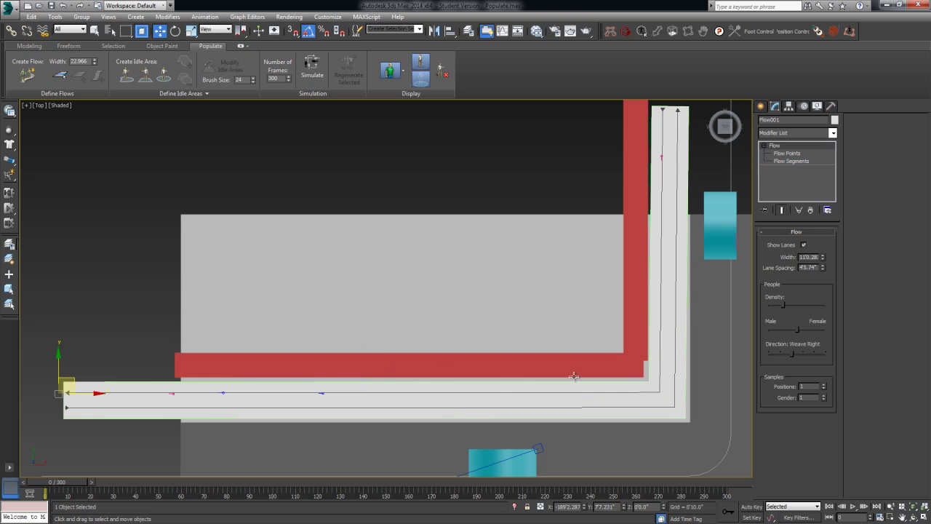
{"action": "left_click", "coordinate": [785, 306]}
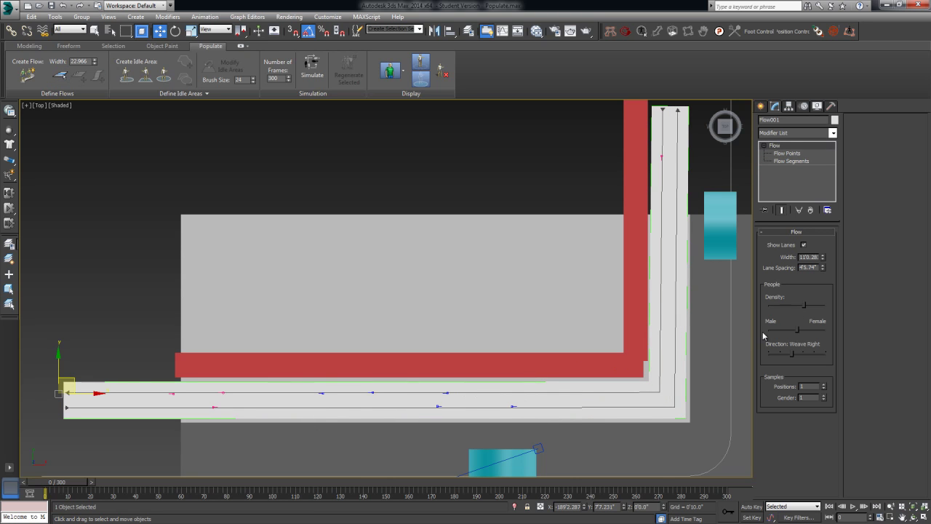
{"action": "middle_click_drag", "start_coordinate": [412, 404], "coordinate": [418, 380]}
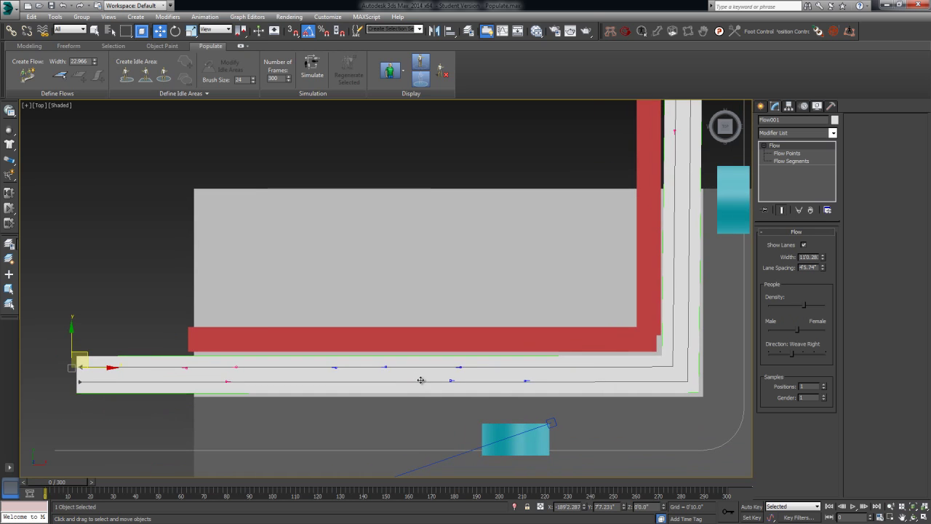
{"action": "scroll", "coordinate": [421, 381], "scroll_direction": "up", "scroll_amount": 5}
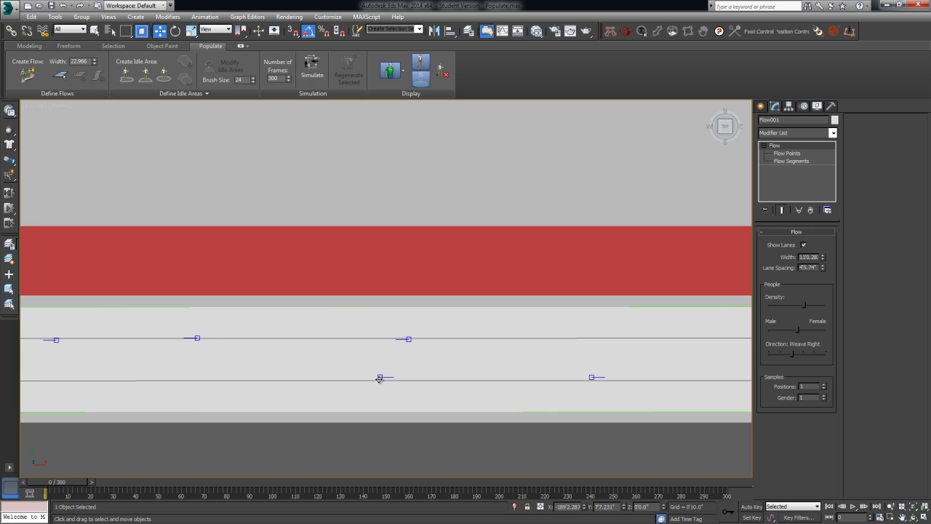
{"action": "scroll", "coordinate": [530, 382], "scroll_direction": "down", "scroll_amount": 6}
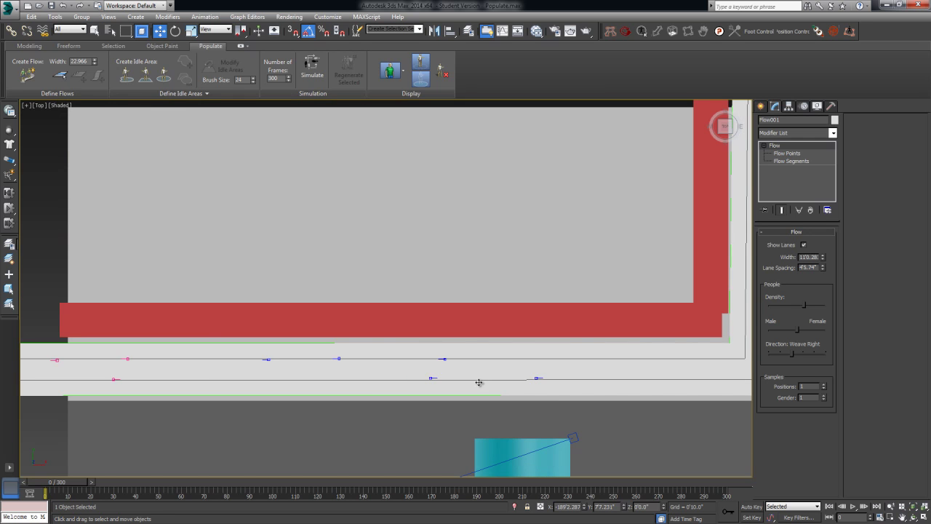
From the Camera001 view, simulate nine walking pedestrians along the flows, play them back, and rewind to frame 0
{"action": "middle_click_drag", "start_coordinate": [531, 386], "coordinate": [514, 353]}
{"action": "key", "text": "c"}
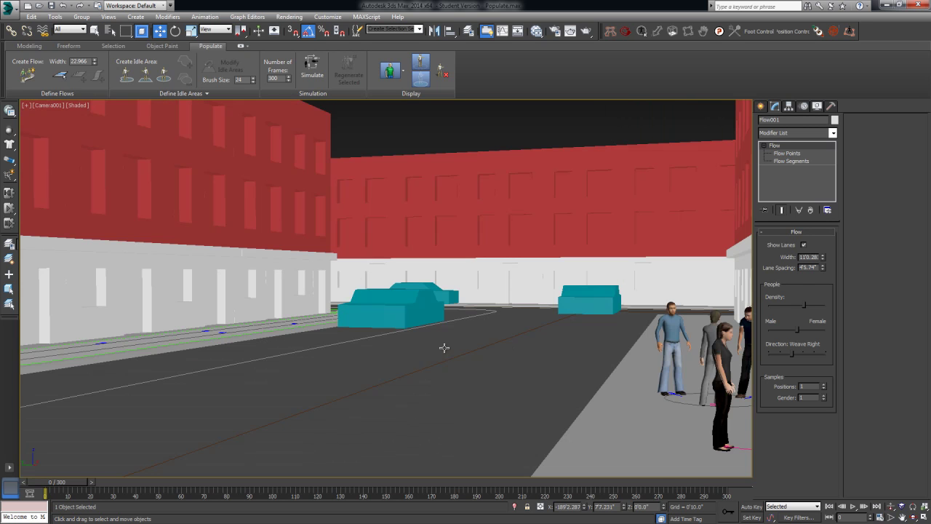
{"action": "left_click", "coordinate": [312, 75]}
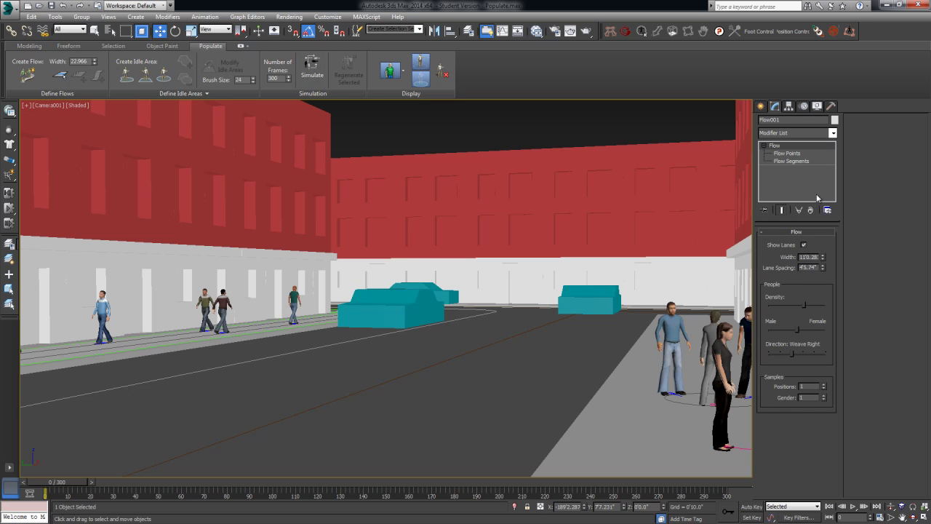
{"action": "left_click", "coordinate": [854, 508]}
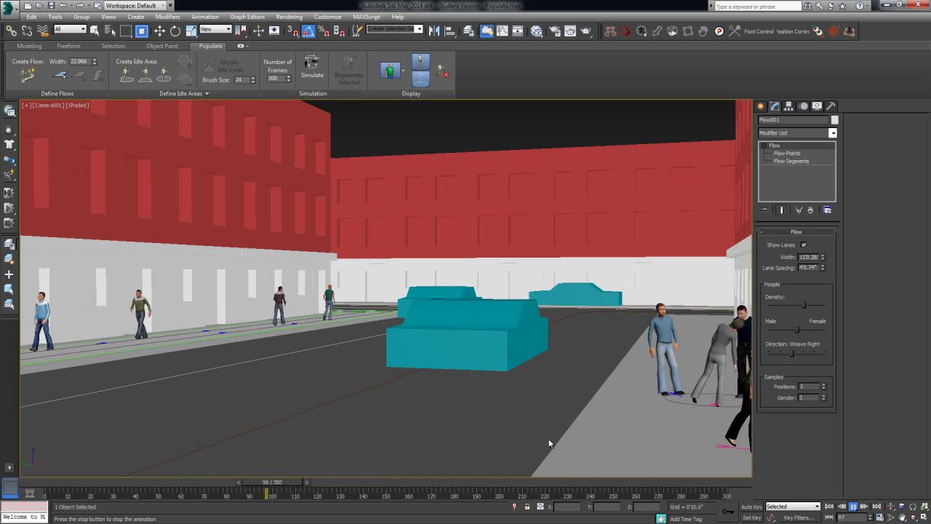
{"action": "left_click_drag", "start_coordinate": [323, 482], "coordinate": [39, 480]}
{"action": "key", "text": "w"}
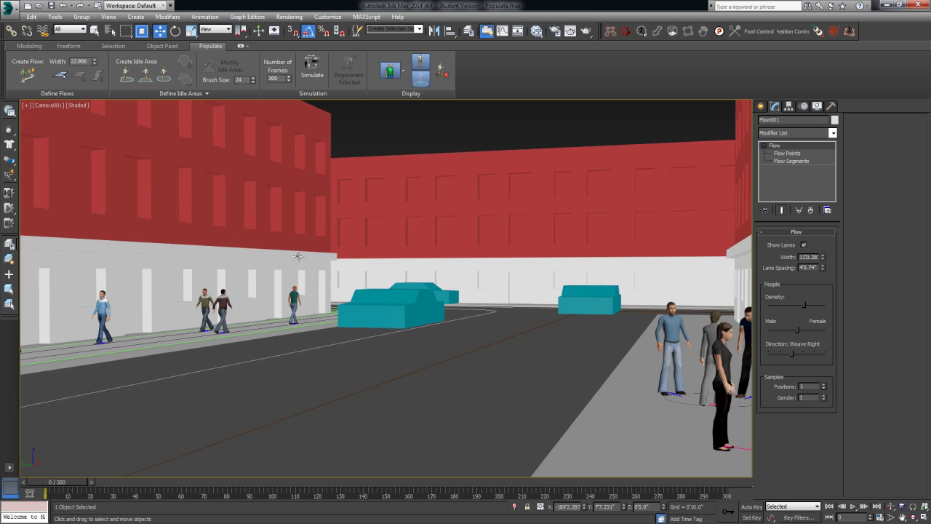
Select the walking man Male001, zoom to him, and orbit to look down the walkway
{"action": "left_click", "coordinate": [227, 311]}
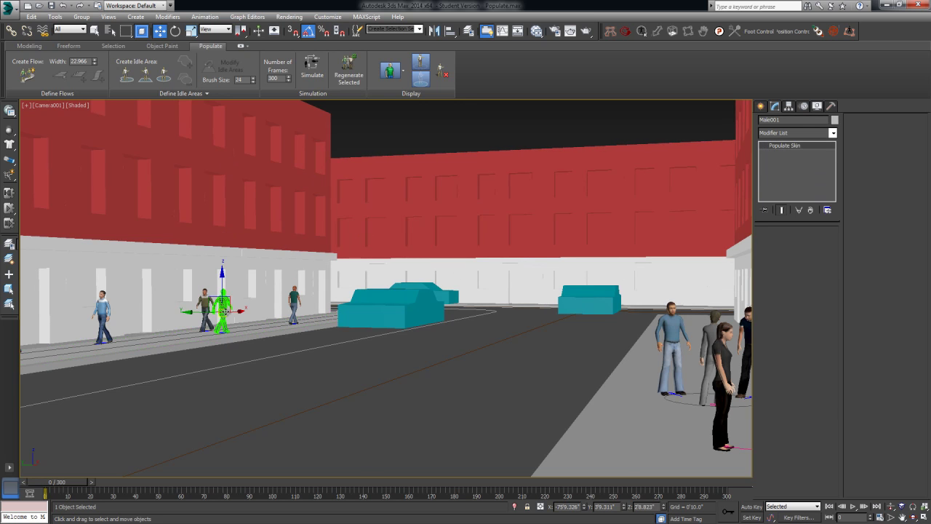
{"action": "key", "text": "z"}
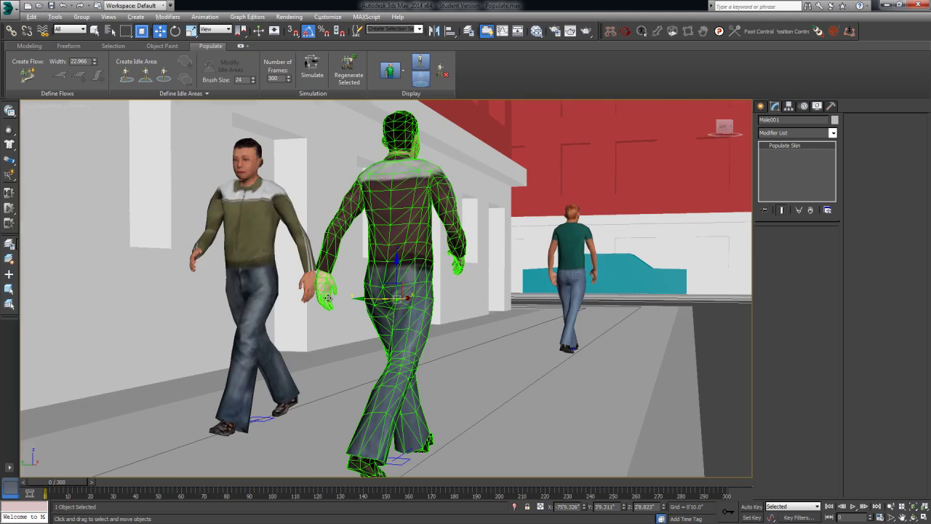
{"action": "middle_click_drag", "start_coordinate": [328, 298], "coordinate": [202, 313], "text": "alt"}
{"action": "scroll", "coordinate": [285, 203], "scroll_direction": "up", "scroll_amount": 2}
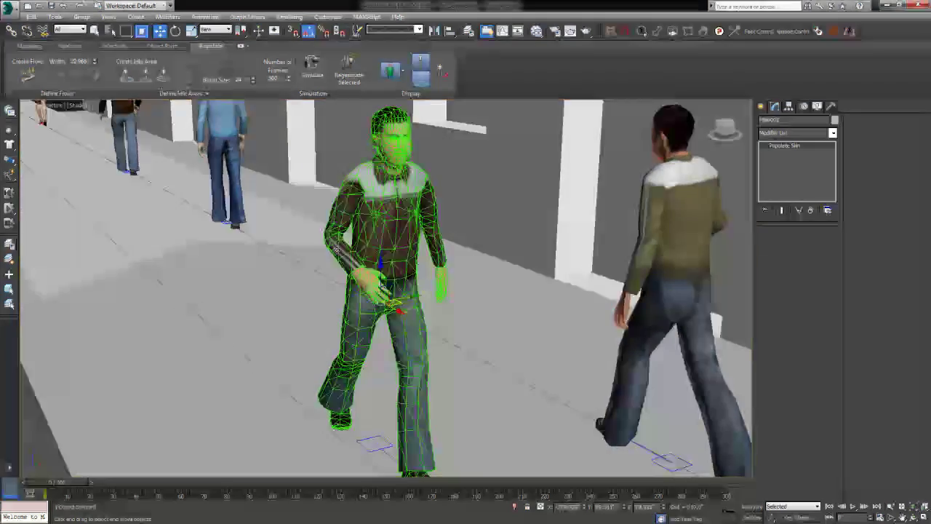
{"action": "middle_click_drag", "start_coordinate": [320, 250], "coordinate": [348, 221], "text": "alt"}
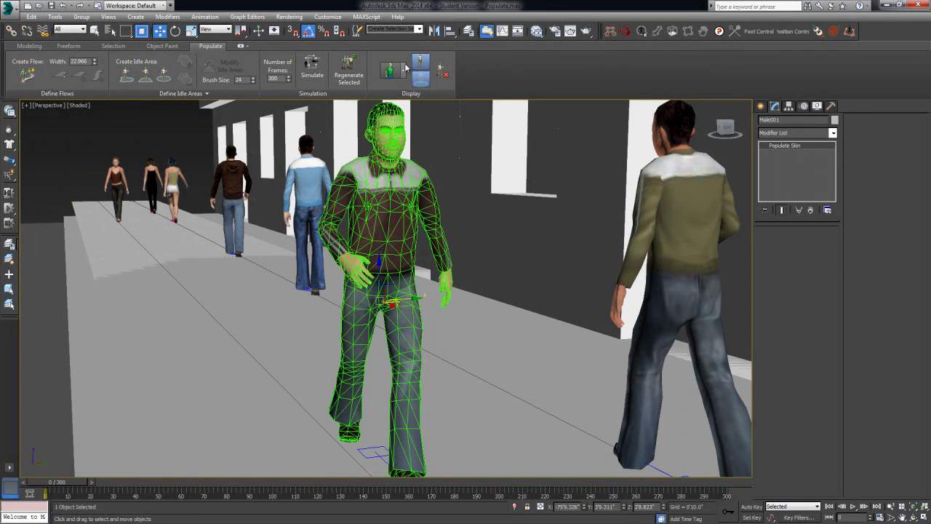
Display the characters as Stick Figures, then as plain grey Custom Skin, and deselect the man
{"action": "left_click", "coordinate": [405, 70]}
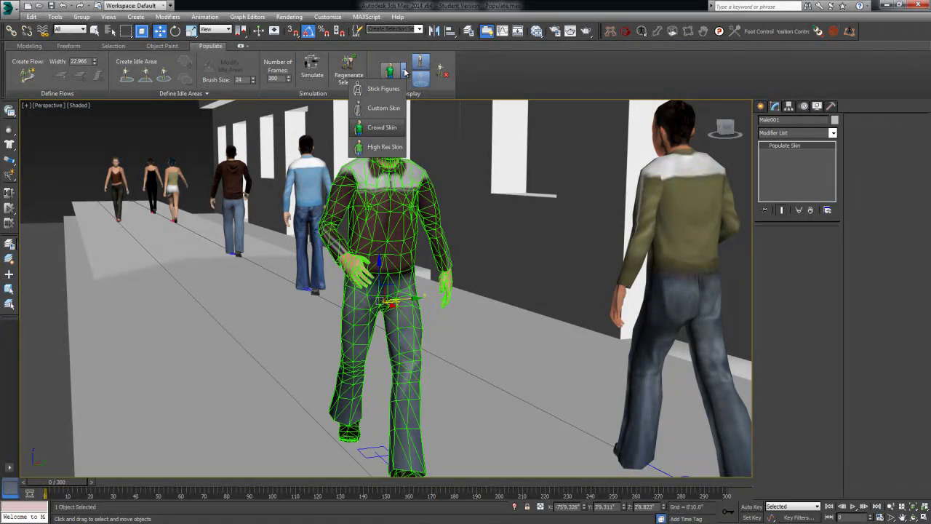
{"action": "left_click", "coordinate": [381, 88]}
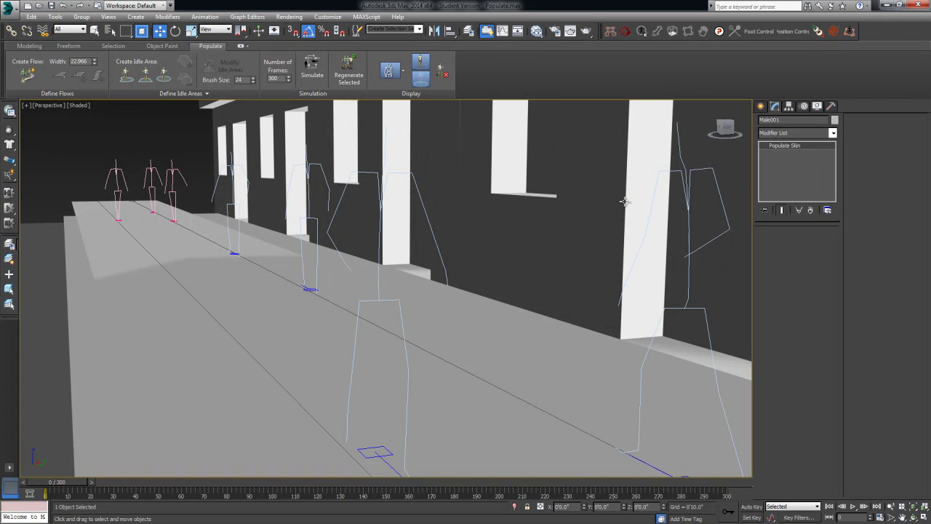
{"action": "left_click", "coordinate": [403, 71]}
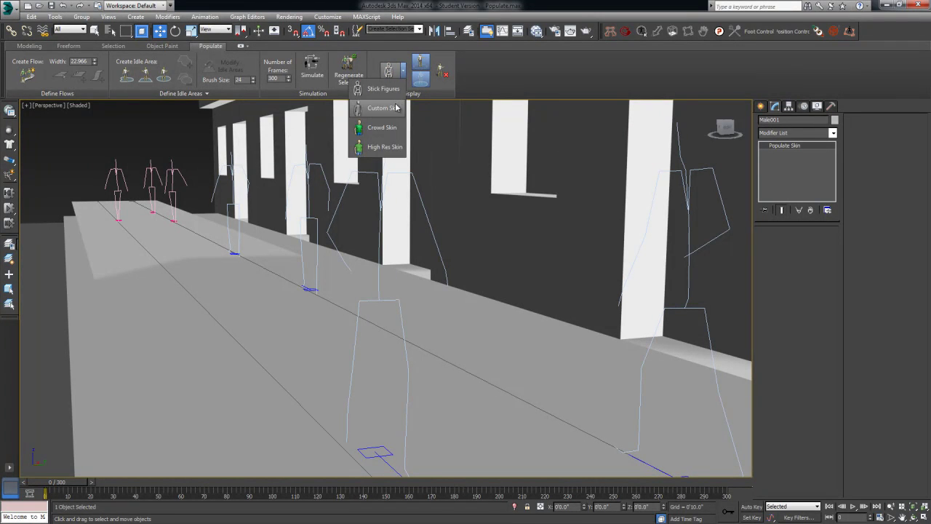
{"action": "left_click", "coordinate": [393, 108]}
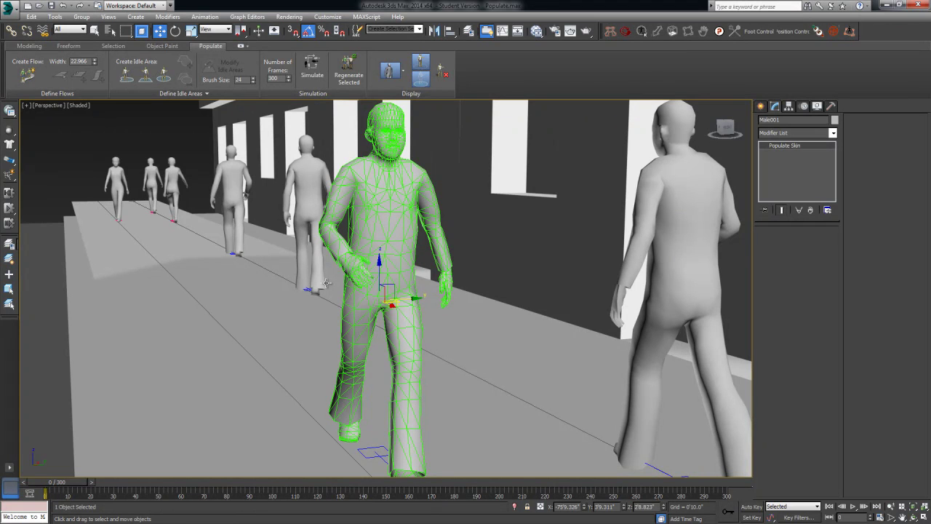
{"action": "left_click", "coordinate": [186, 133]}
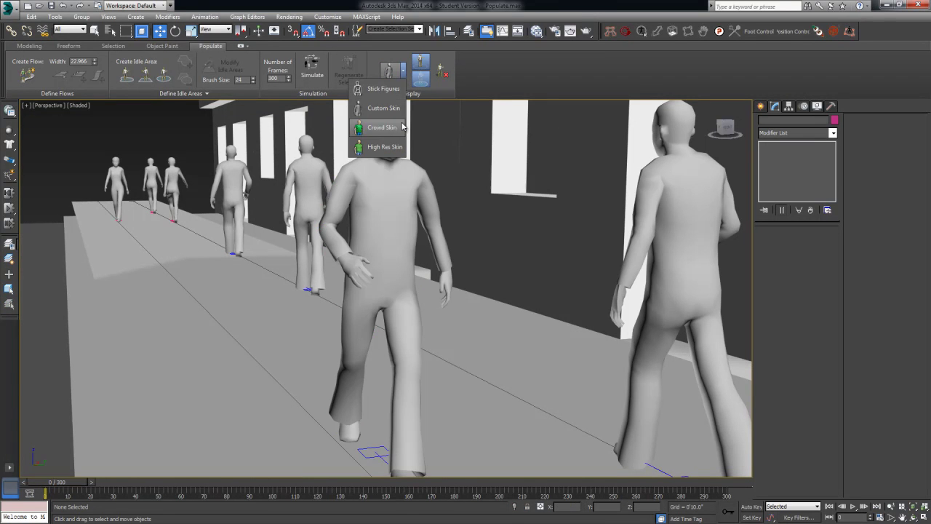
{"action": "left_click", "coordinate": [403, 70]}
Show the pedestrians with textured Crowd Skin and render the Perspective view at frame 0
{"action": "left_click", "coordinate": [398, 128]}
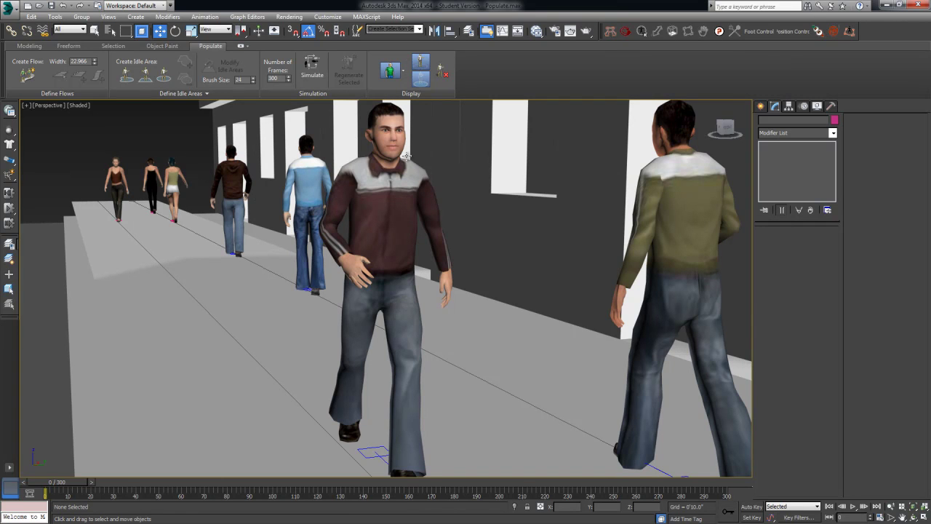
{"action": "left_click", "coordinate": [403, 71]}
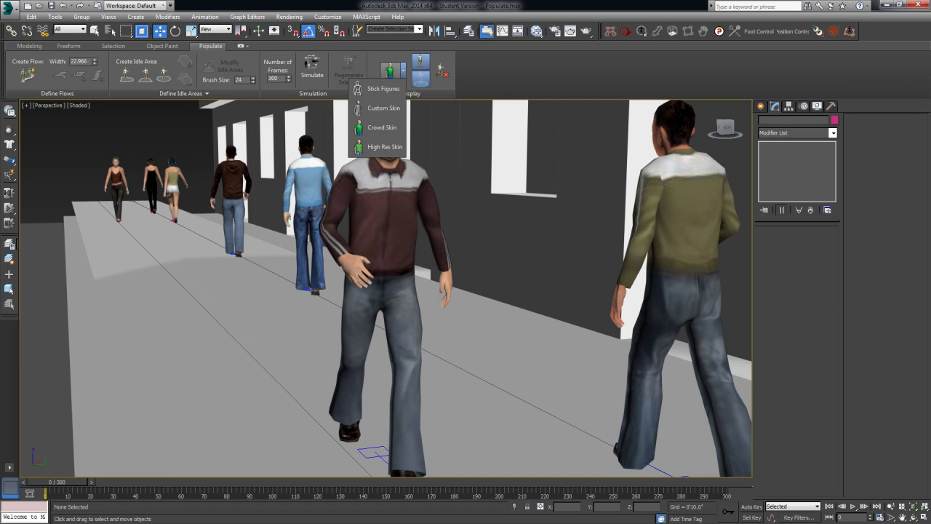
{"action": "key", "text": "shift+q"}
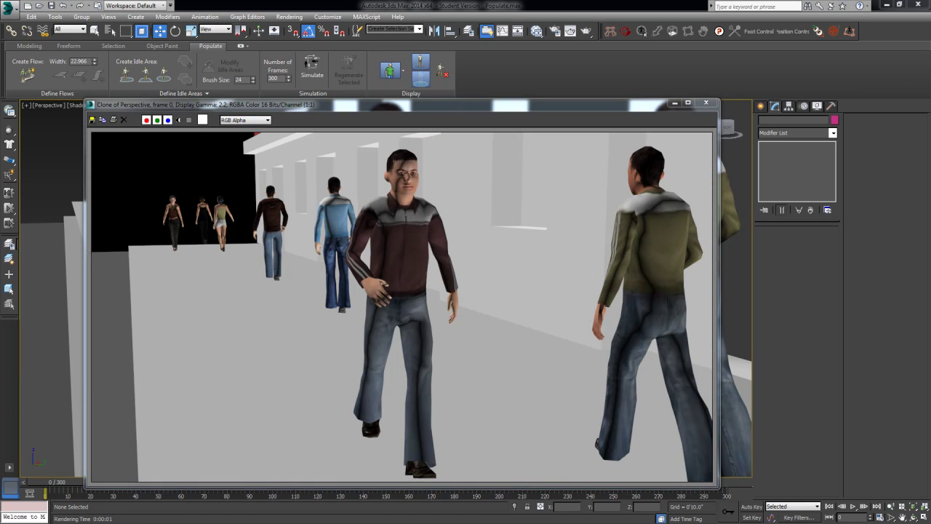
Position the rendered frame window beside the viewport to compare, then slide it aside to the left
{"action": "left_click_drag", "start_coordinate": [452, 107], "coordinate": [446, 99]}
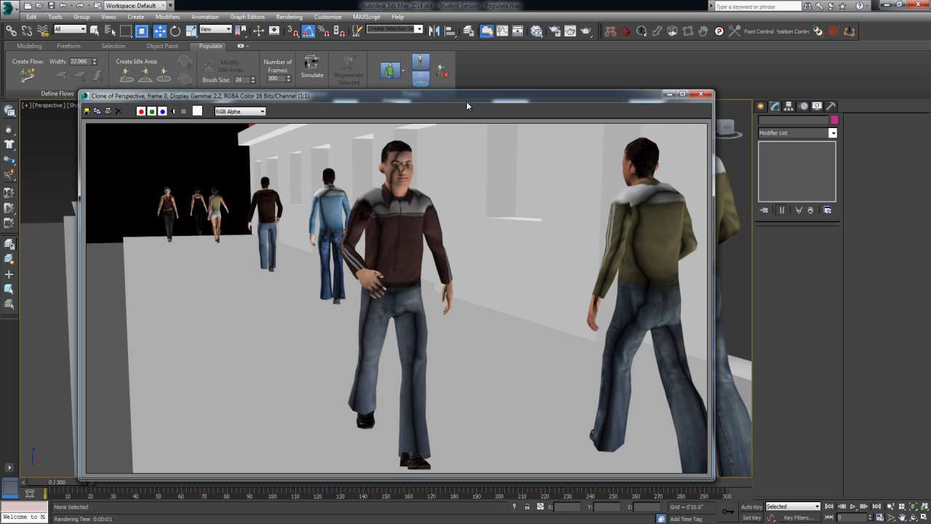
{"action": "left_click_drag", "start_coordinate": [471, 99], "coordinate": [484, 172]}
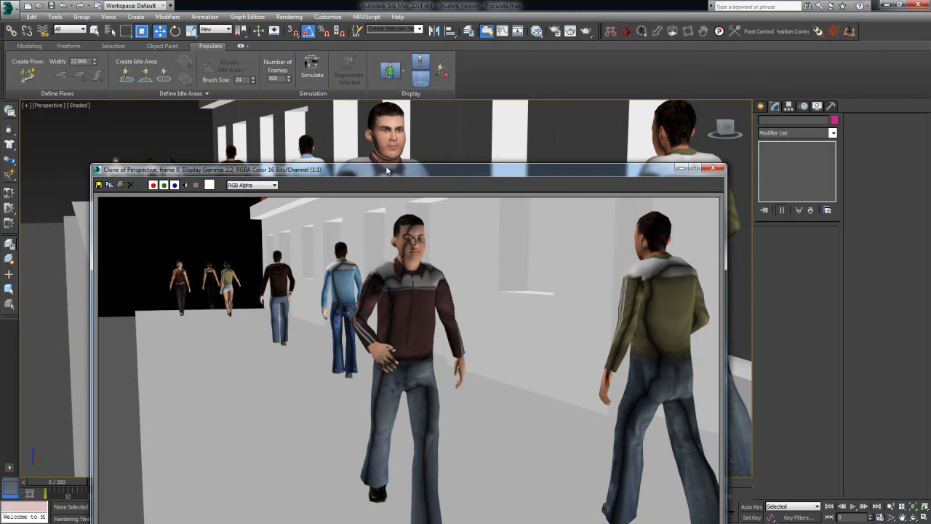
{"action": "left_click_drag", "start_coordinate": [385, 168], "coordinate": [747, 80]}
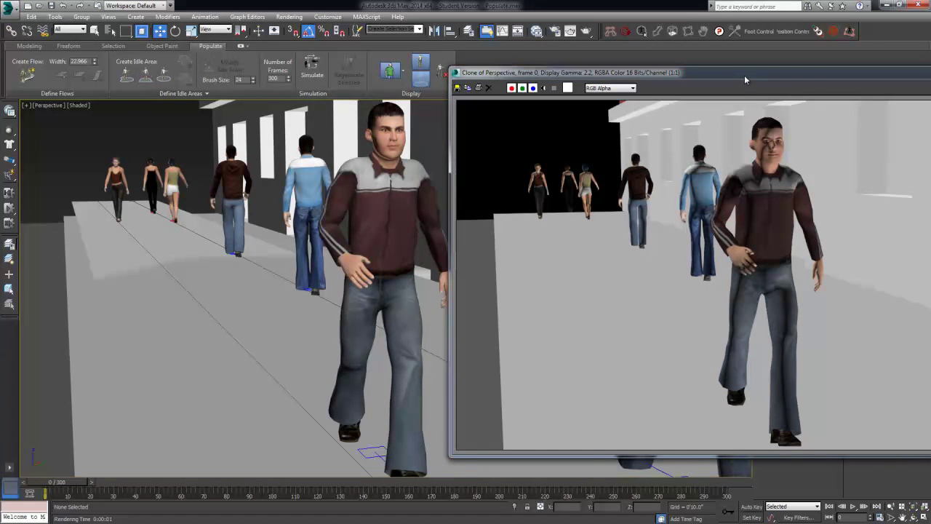
{"action": "left_click_drag", "start_coordinate": [744, 75], "coordinate": [644, 107]}
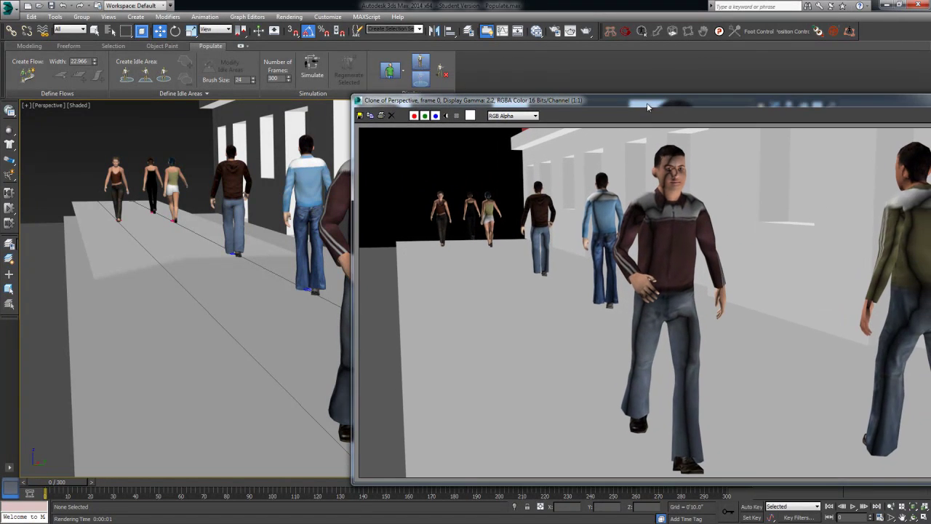
{"action": "left_click", "coordinate": [401, 70]}
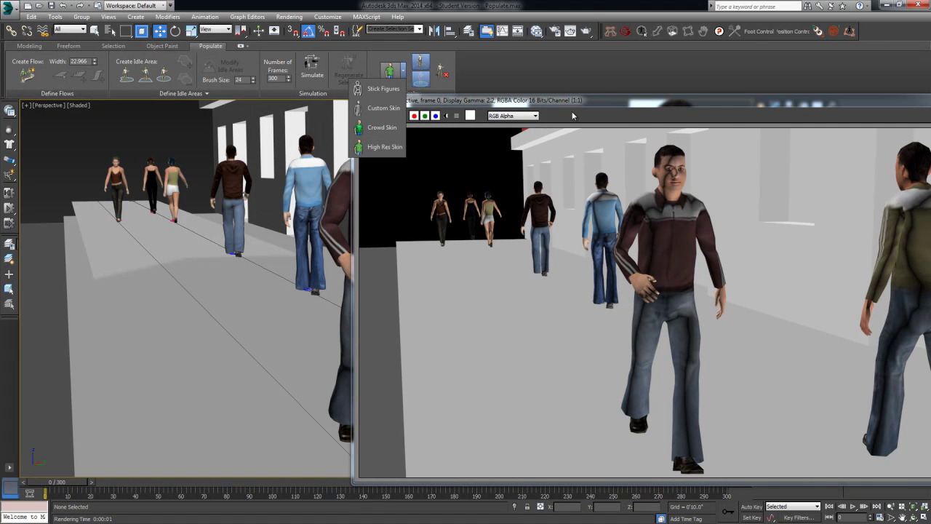
{"action": "left_click", "coordinate": [385, 151]}
{"action": "left_click_drag", "start_coordinate": [626, 104], "coordinate": [34, 101]}
Minimize the render window, then give the foreground man Male001 the High Res Skin display
{"action": "left_click", "coordinate": [332, 102]}
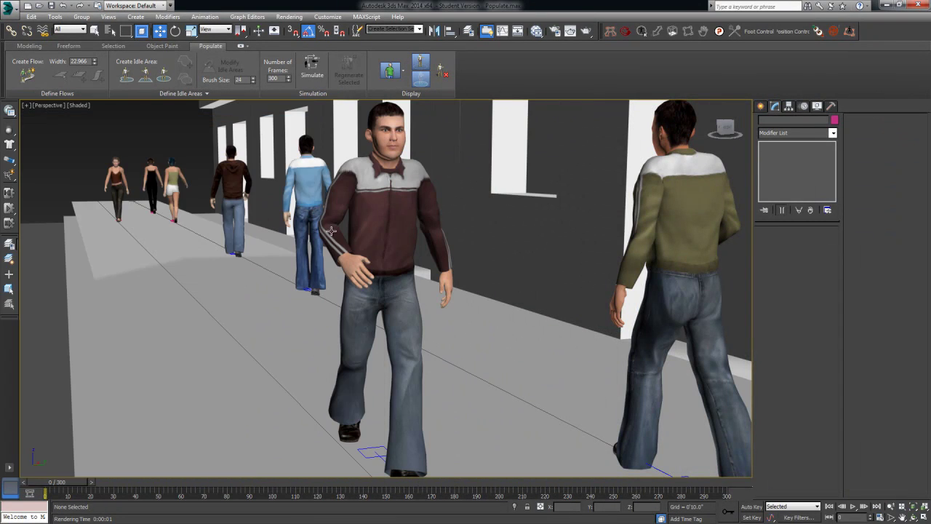
{"action": "left_click", "coordinate": [390, 227]}
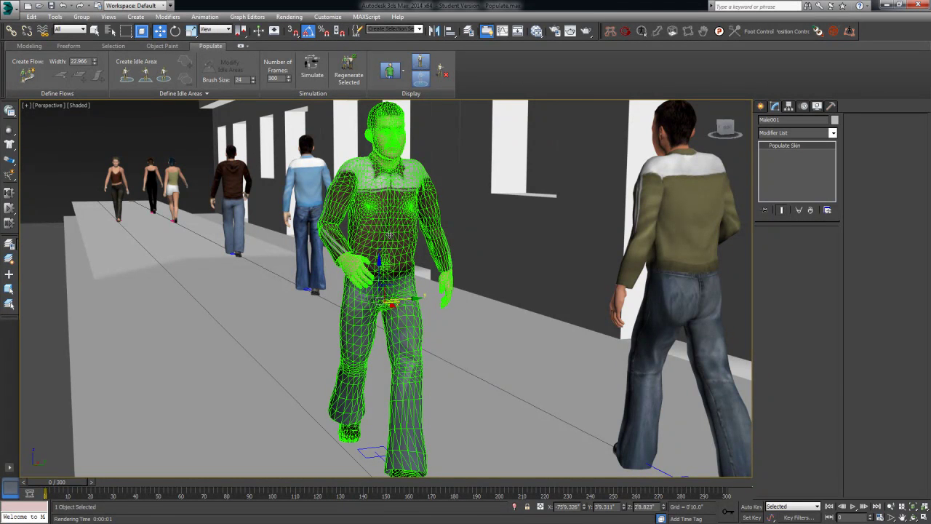
{"action": "left_click", "coordinate": [403, 72]}
{"action": "left_click", "coordinate": [384, 147]}
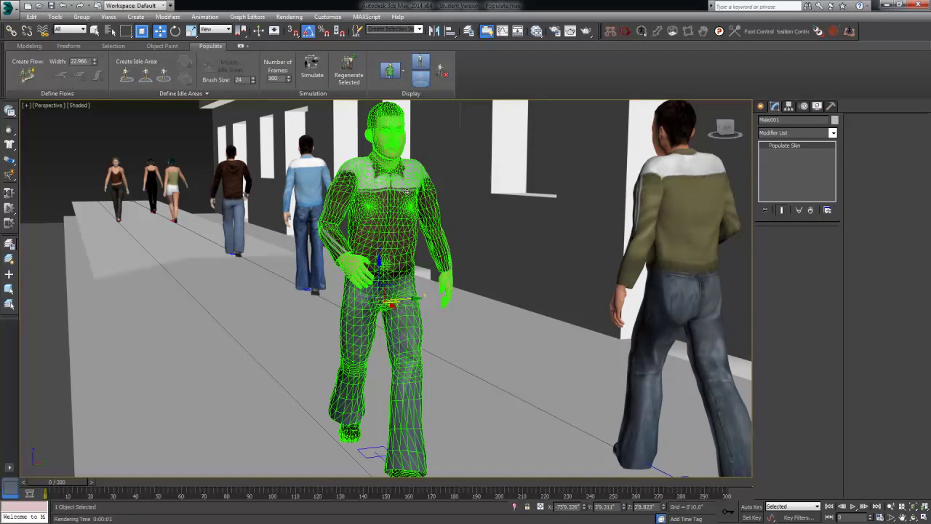